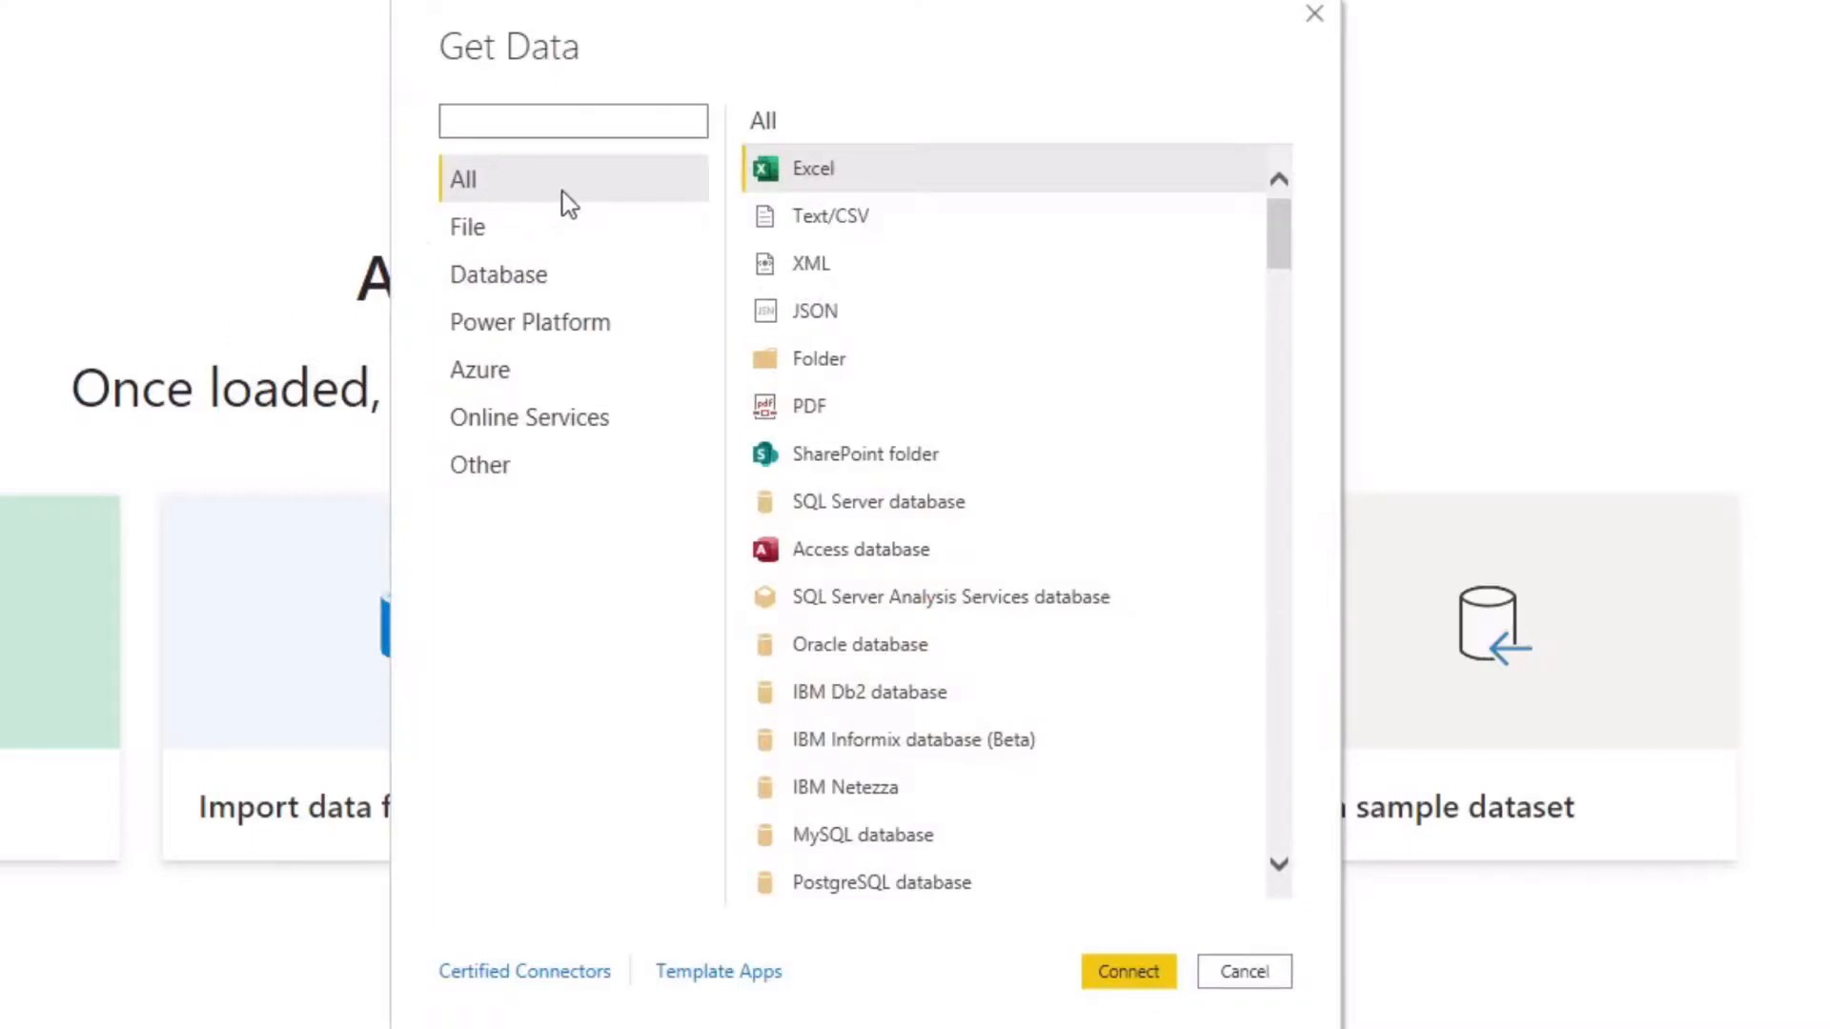
# - Connect to the SimpleSQL database on SQL Server localhost in Import mode, using the current Windows credentials and an unencrypted connection
pyautogui.click(516, 286)
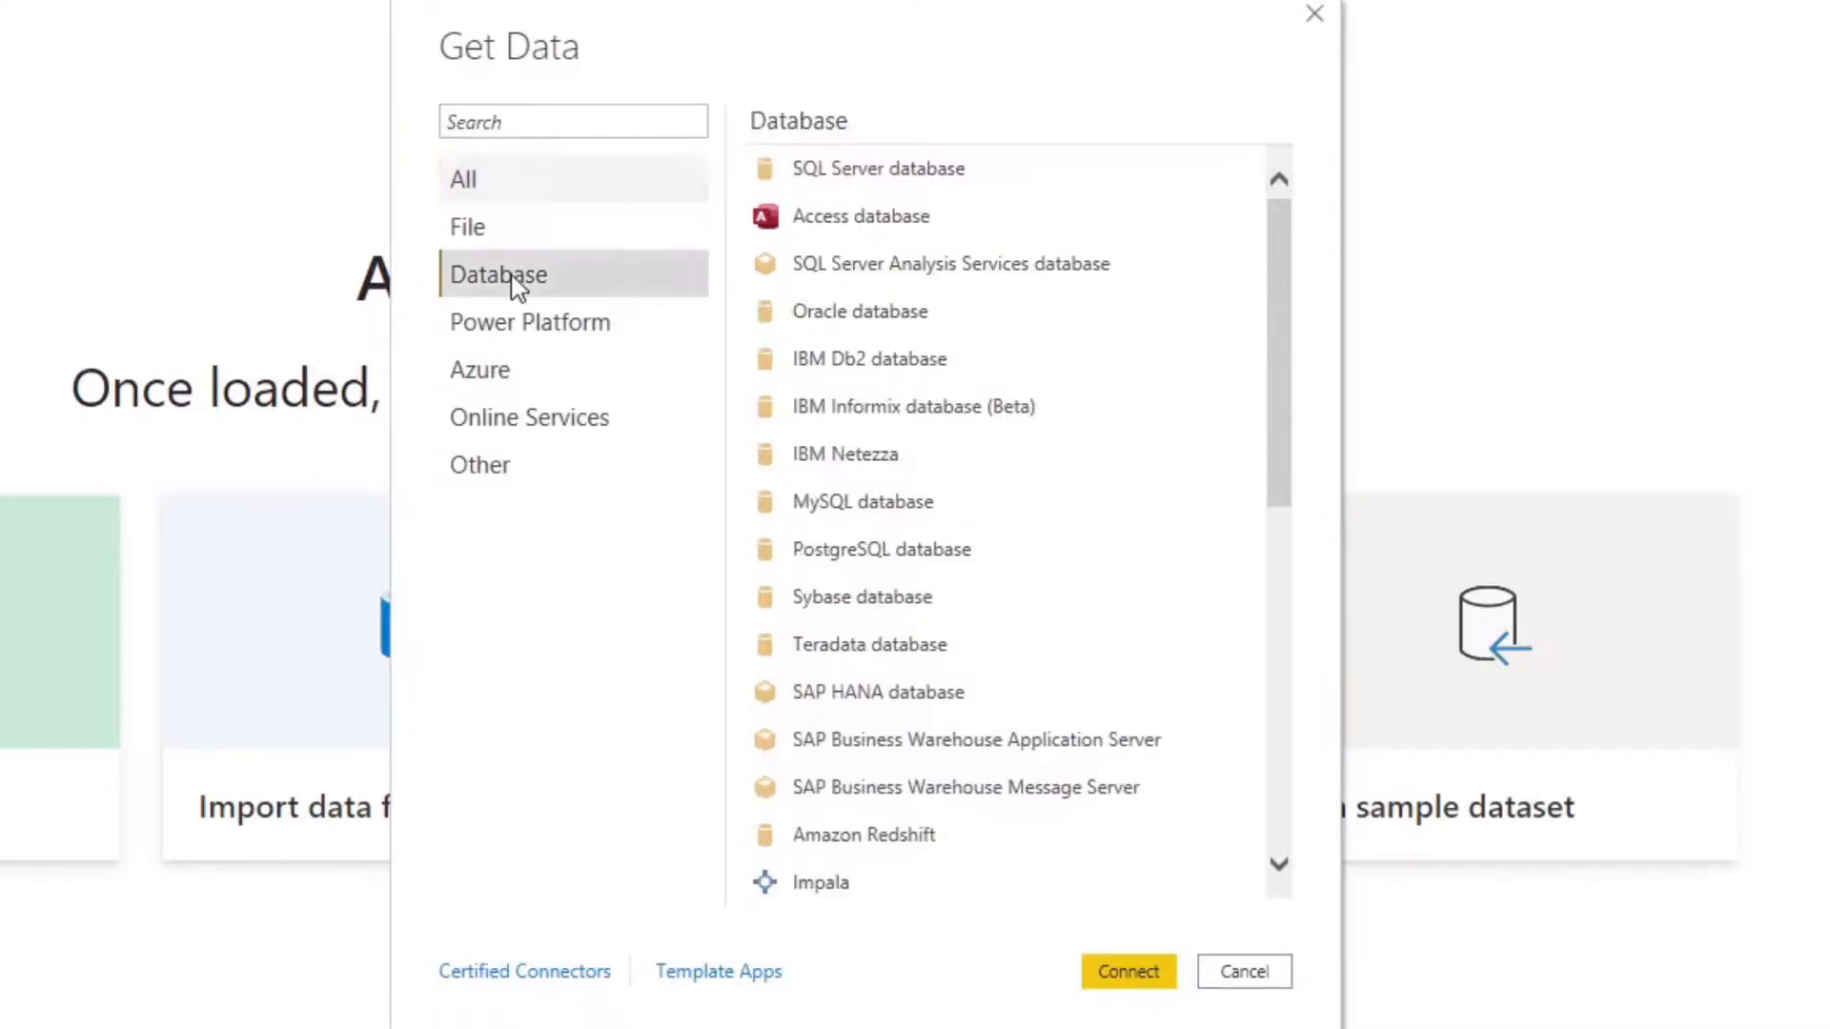
pyautogui.click(924, 177)
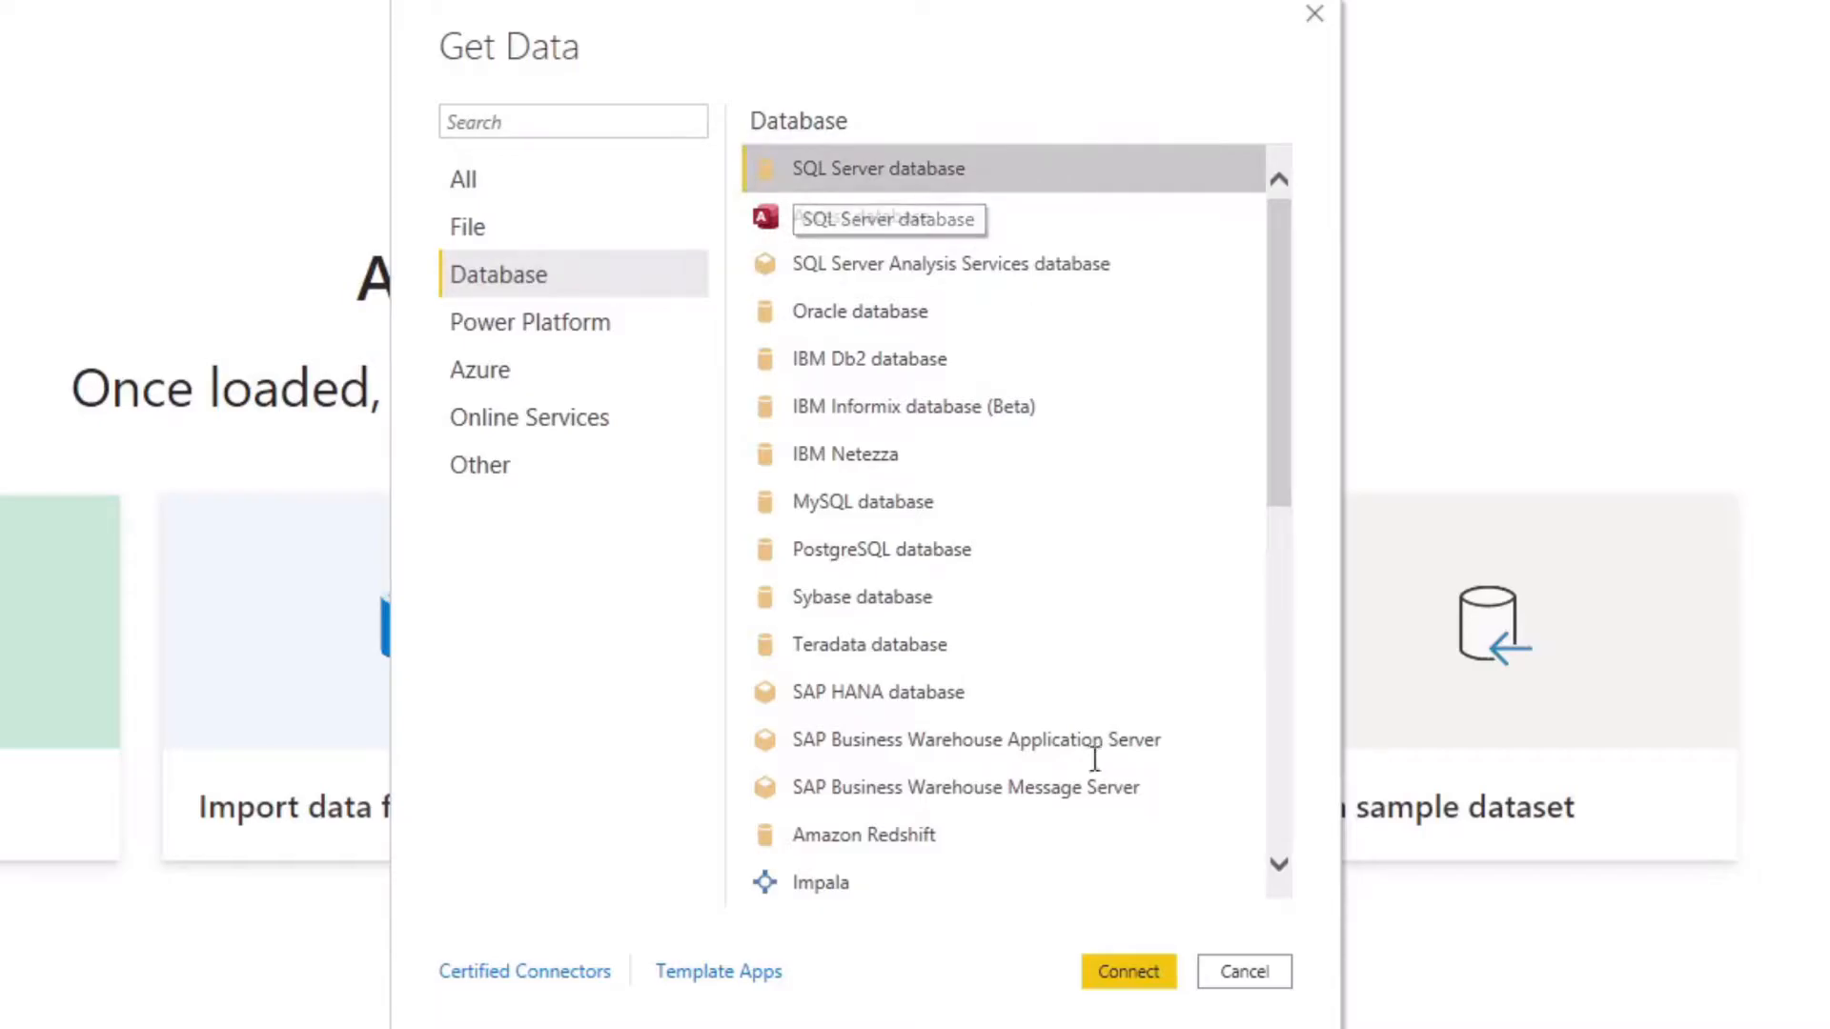
pyautogui.click(1126, 971)
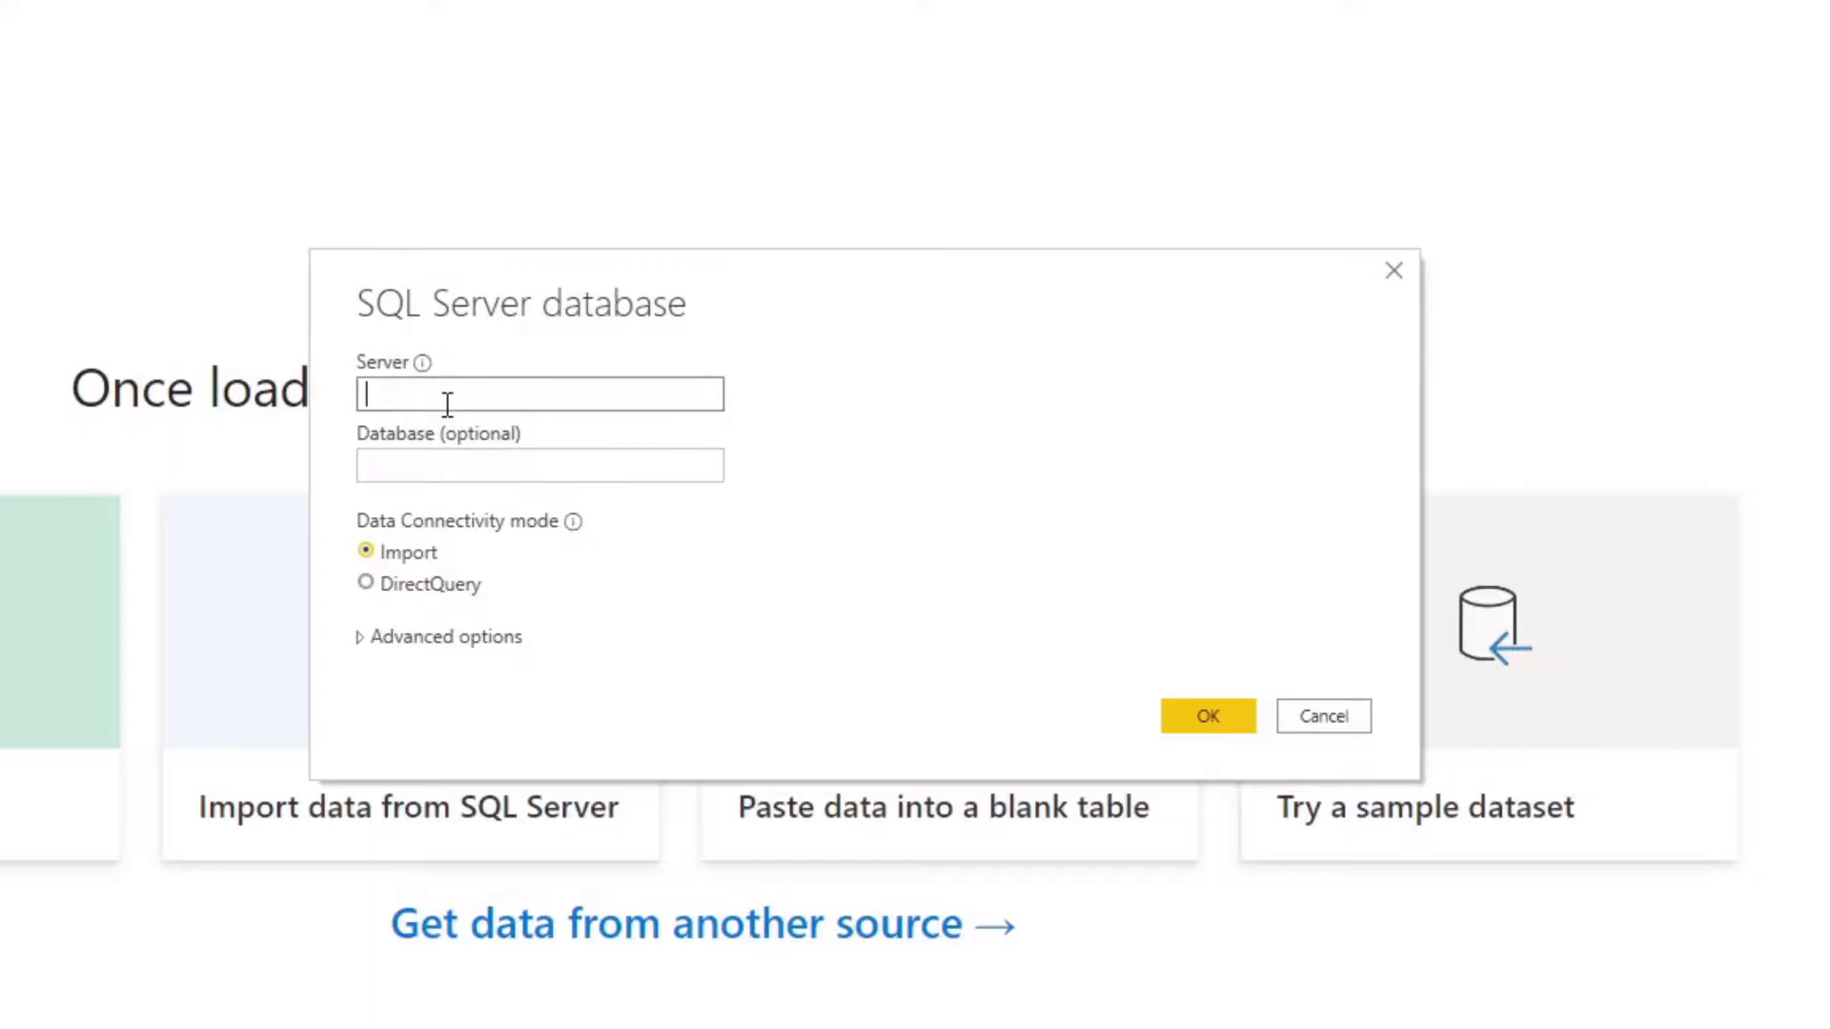
pyautogui.write('localhost')
pyautogui.press('Tab')
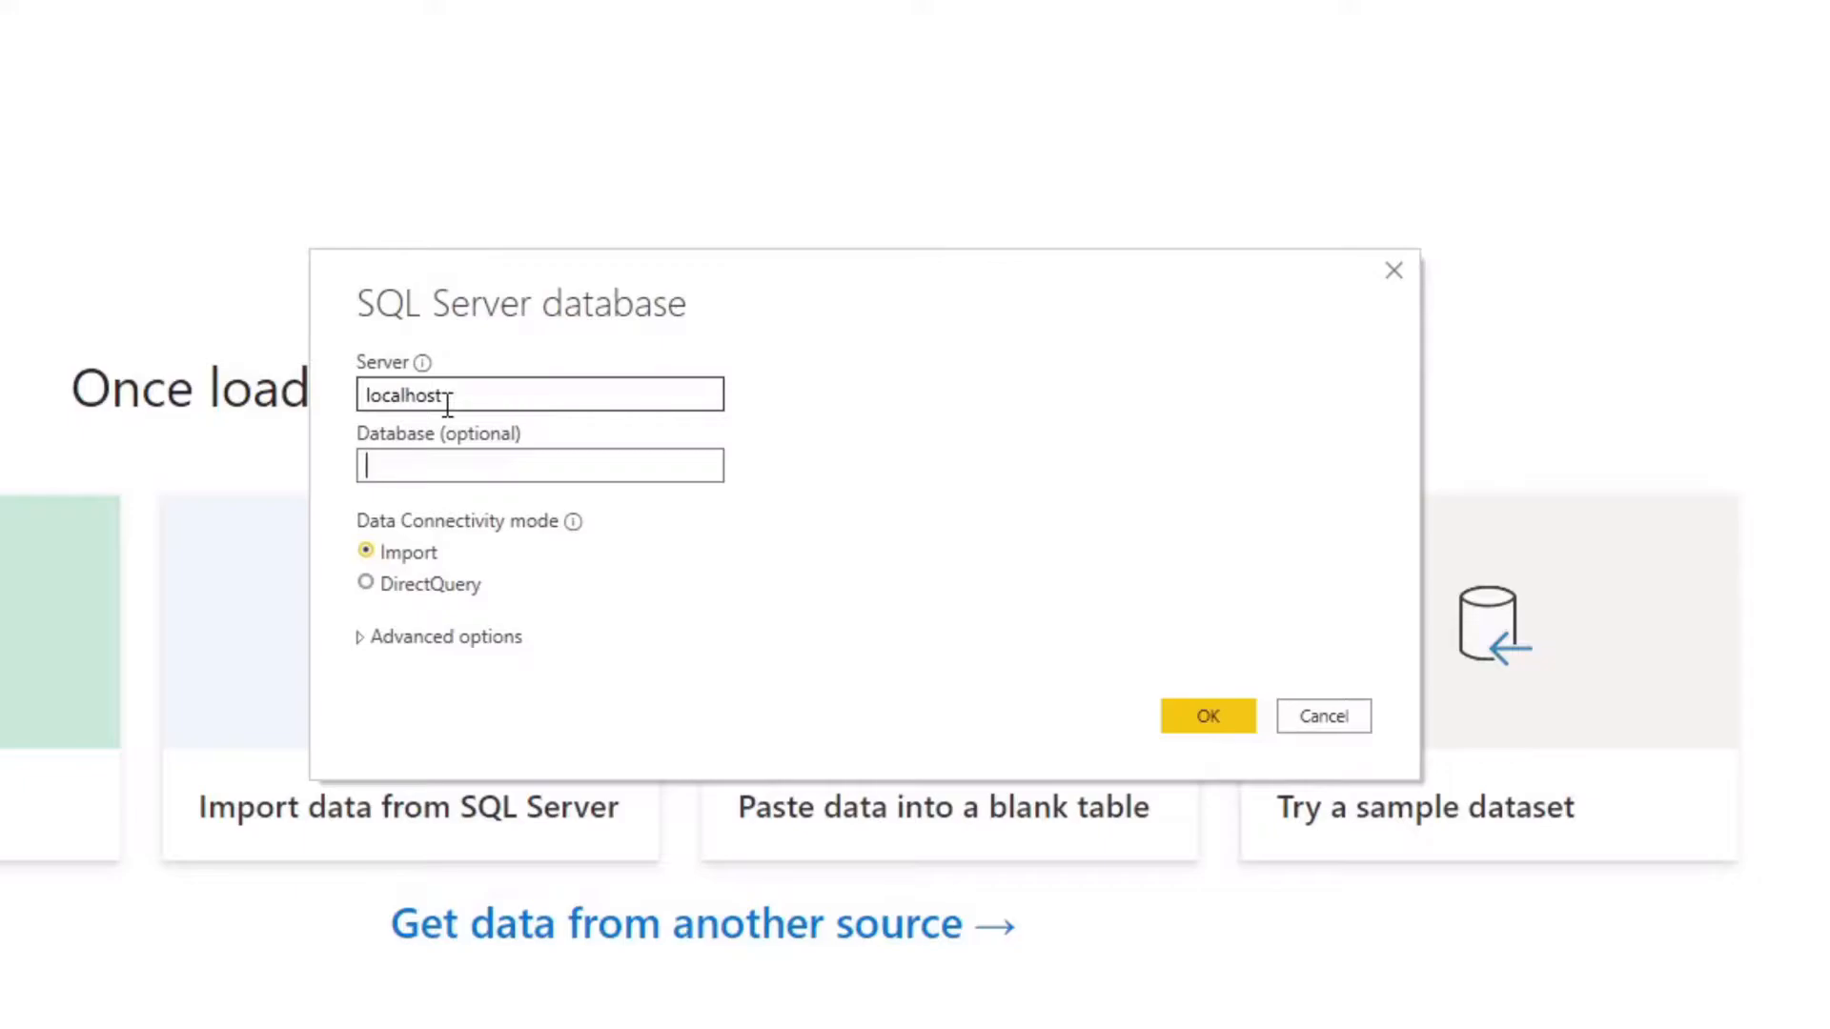
pyautogui.write('SimpleSQL')
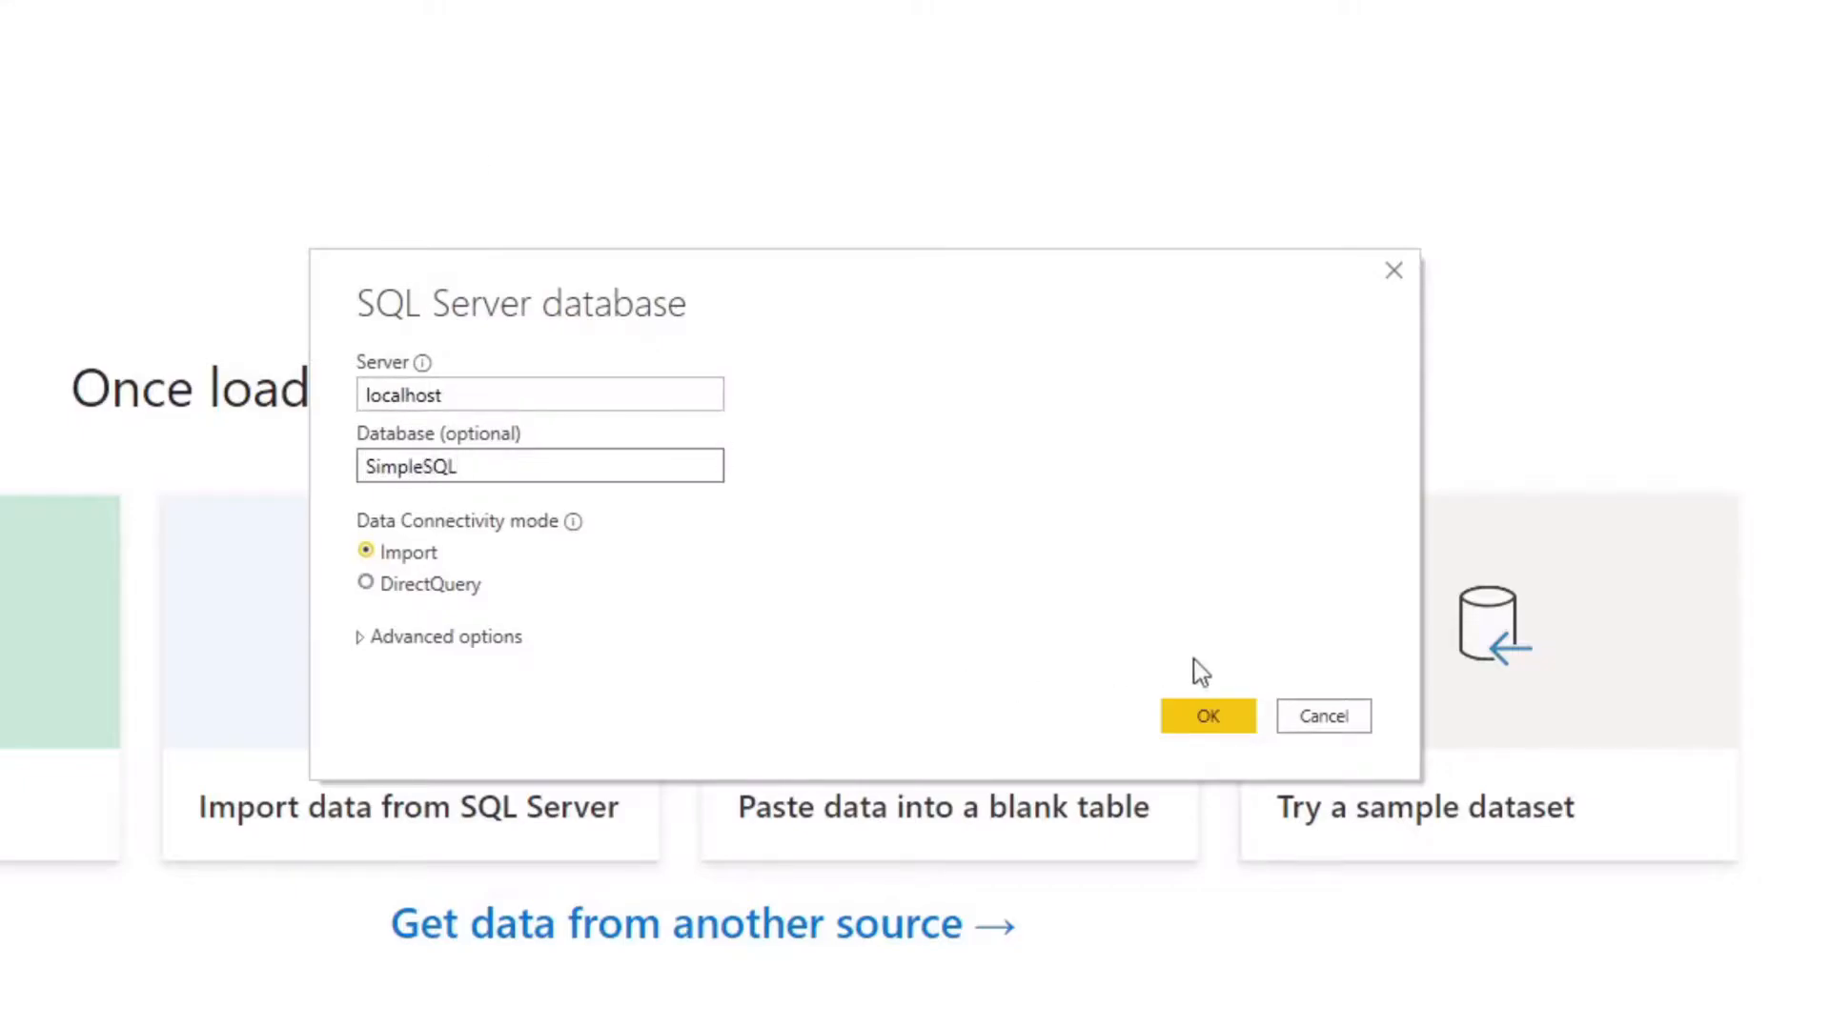
pyautogui.click(1199, 717)
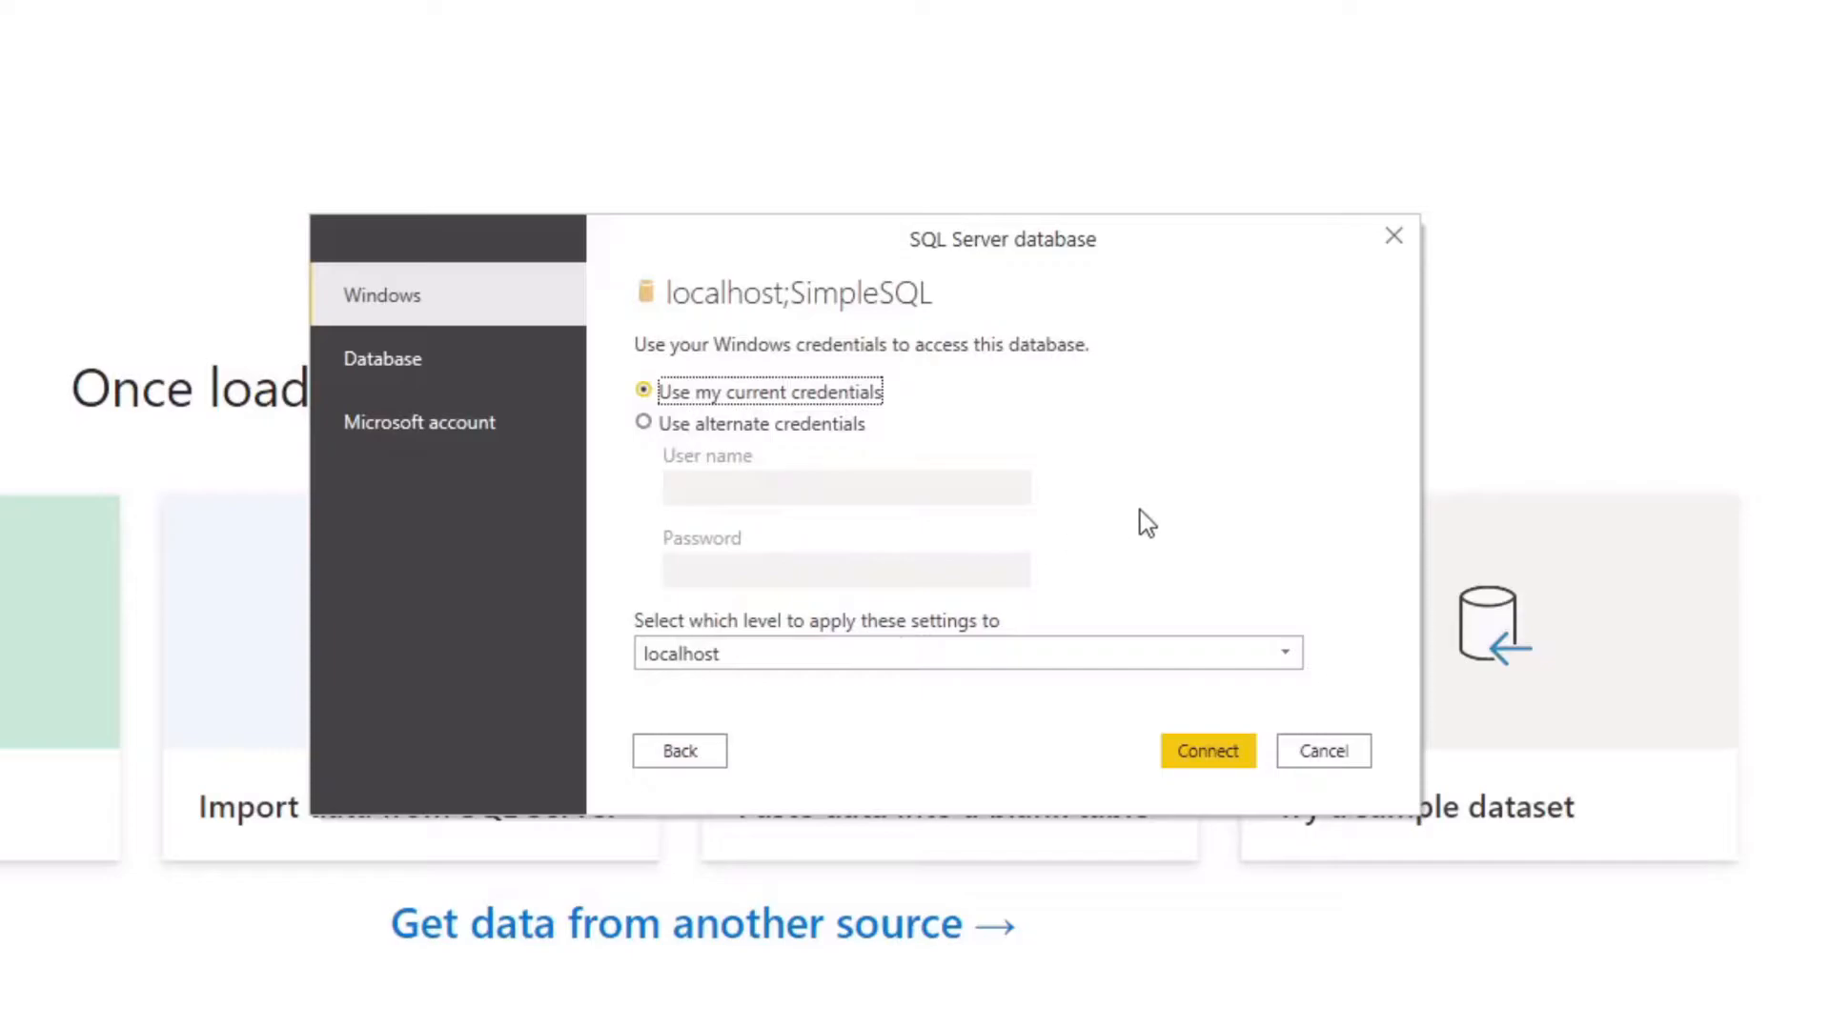
pyautogui.click(1209, 760)
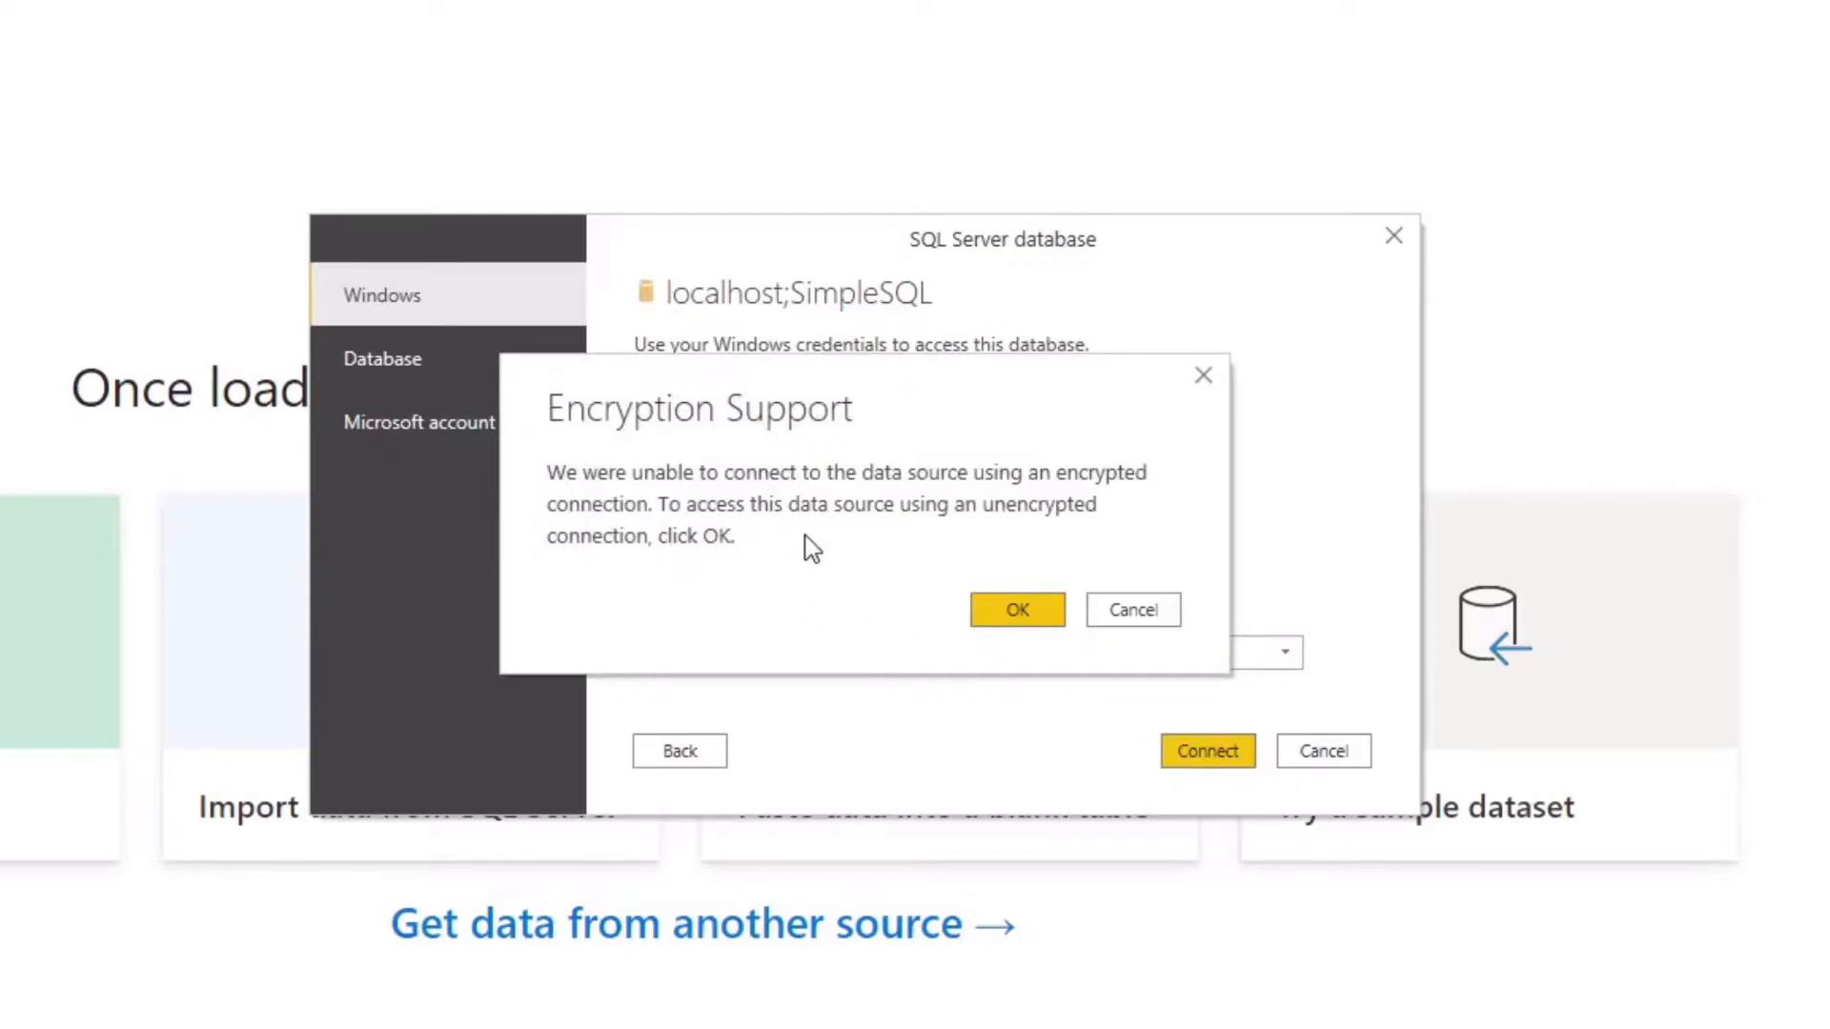
pyautogui.click(1016, 614)
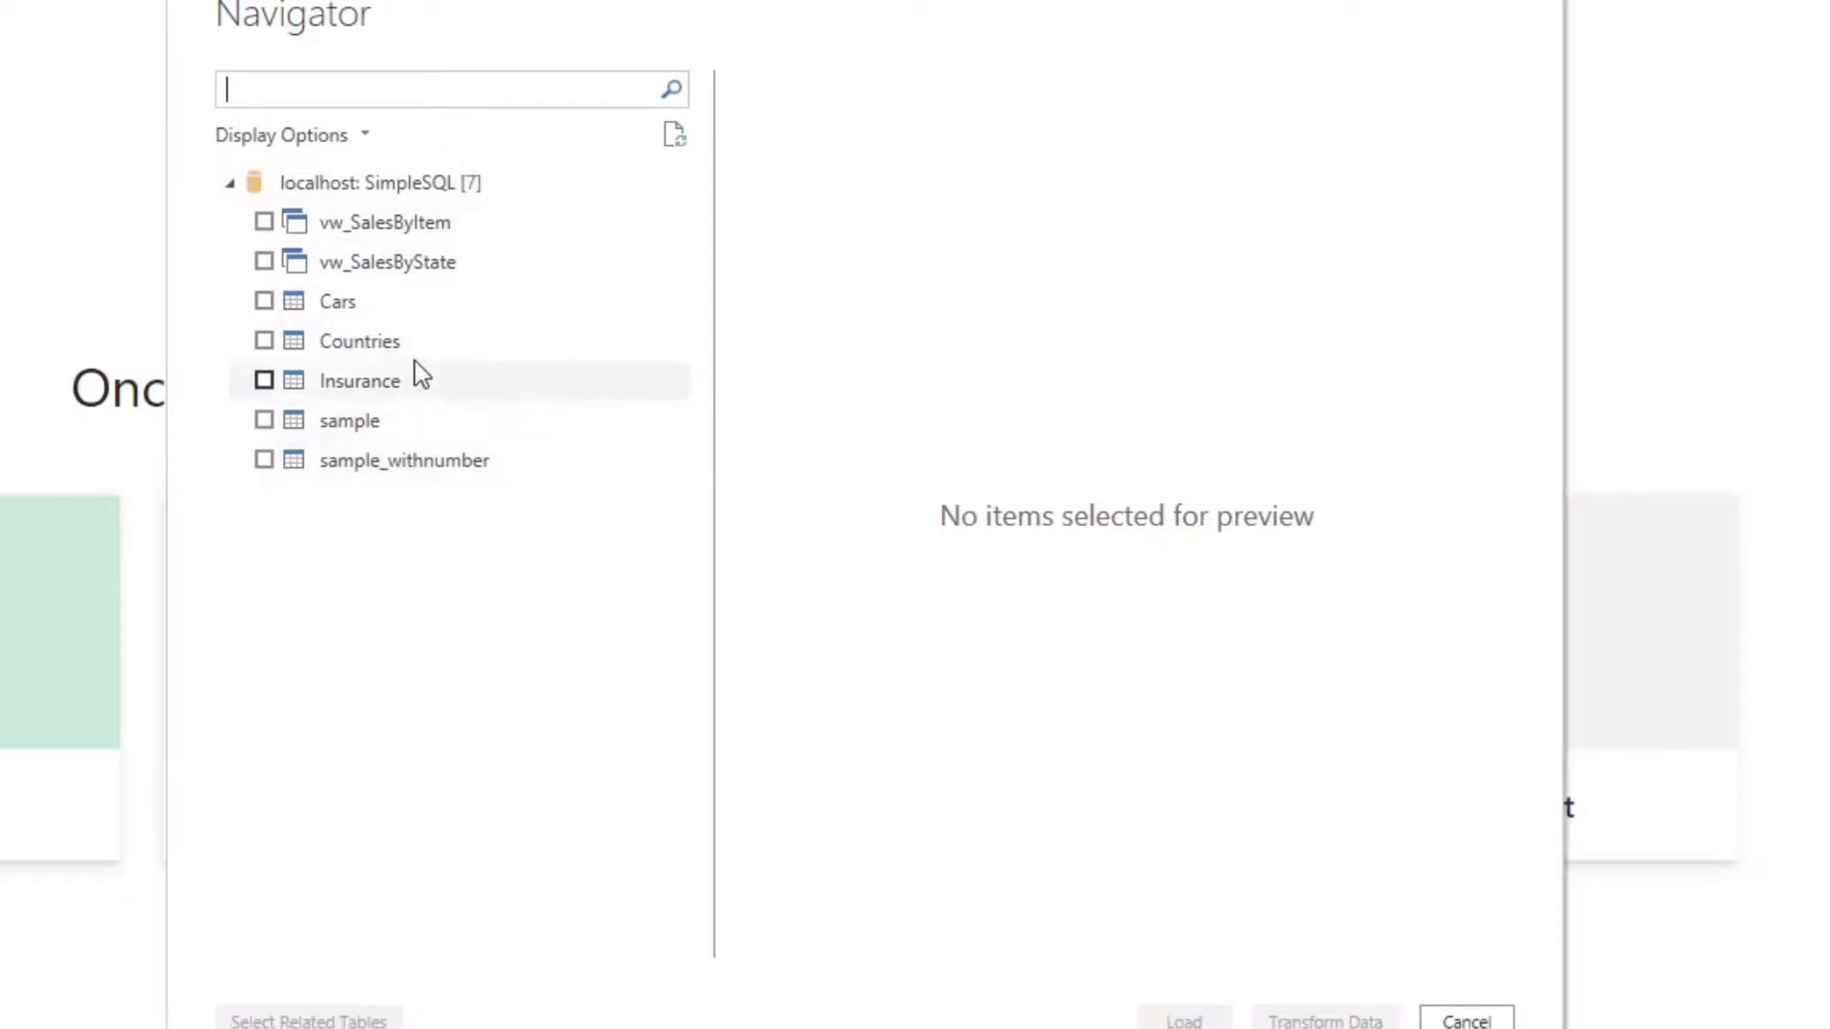
# - Preview the vw_SalesByItem view, select it and load it into the report
pyautogui.click(391, 246)
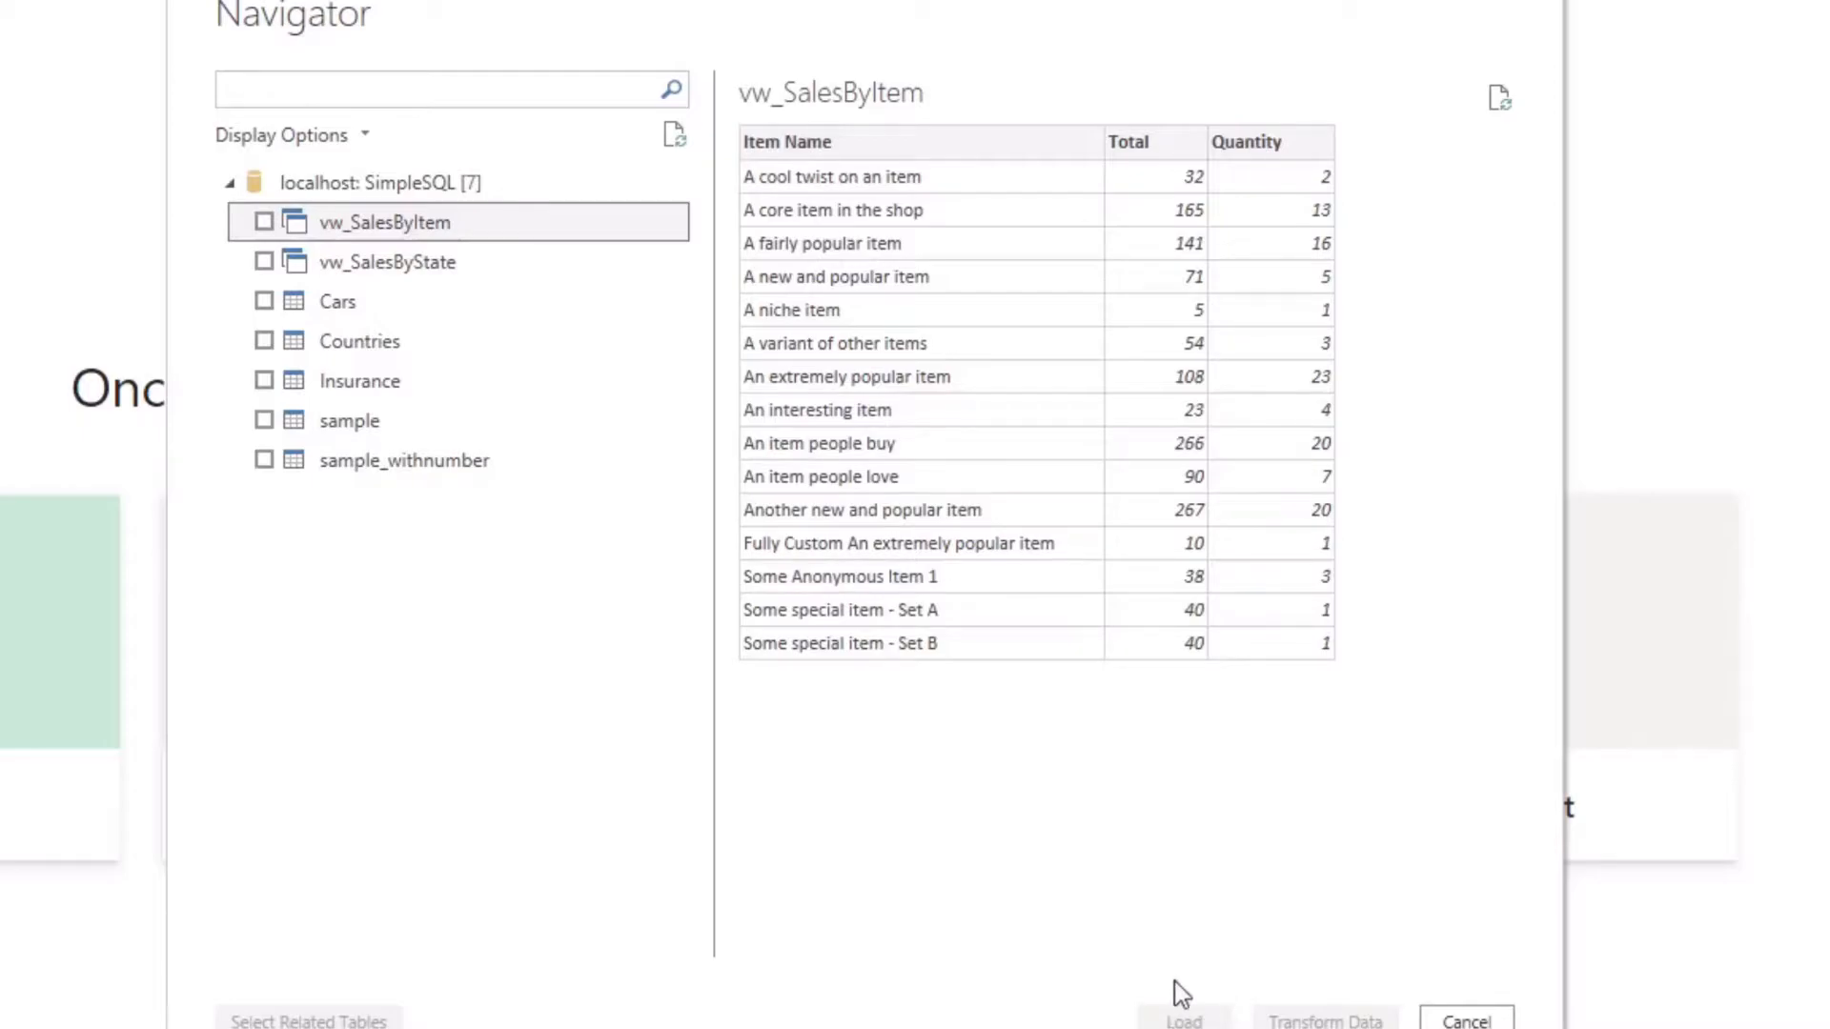
pyautogui.click(264, 223)
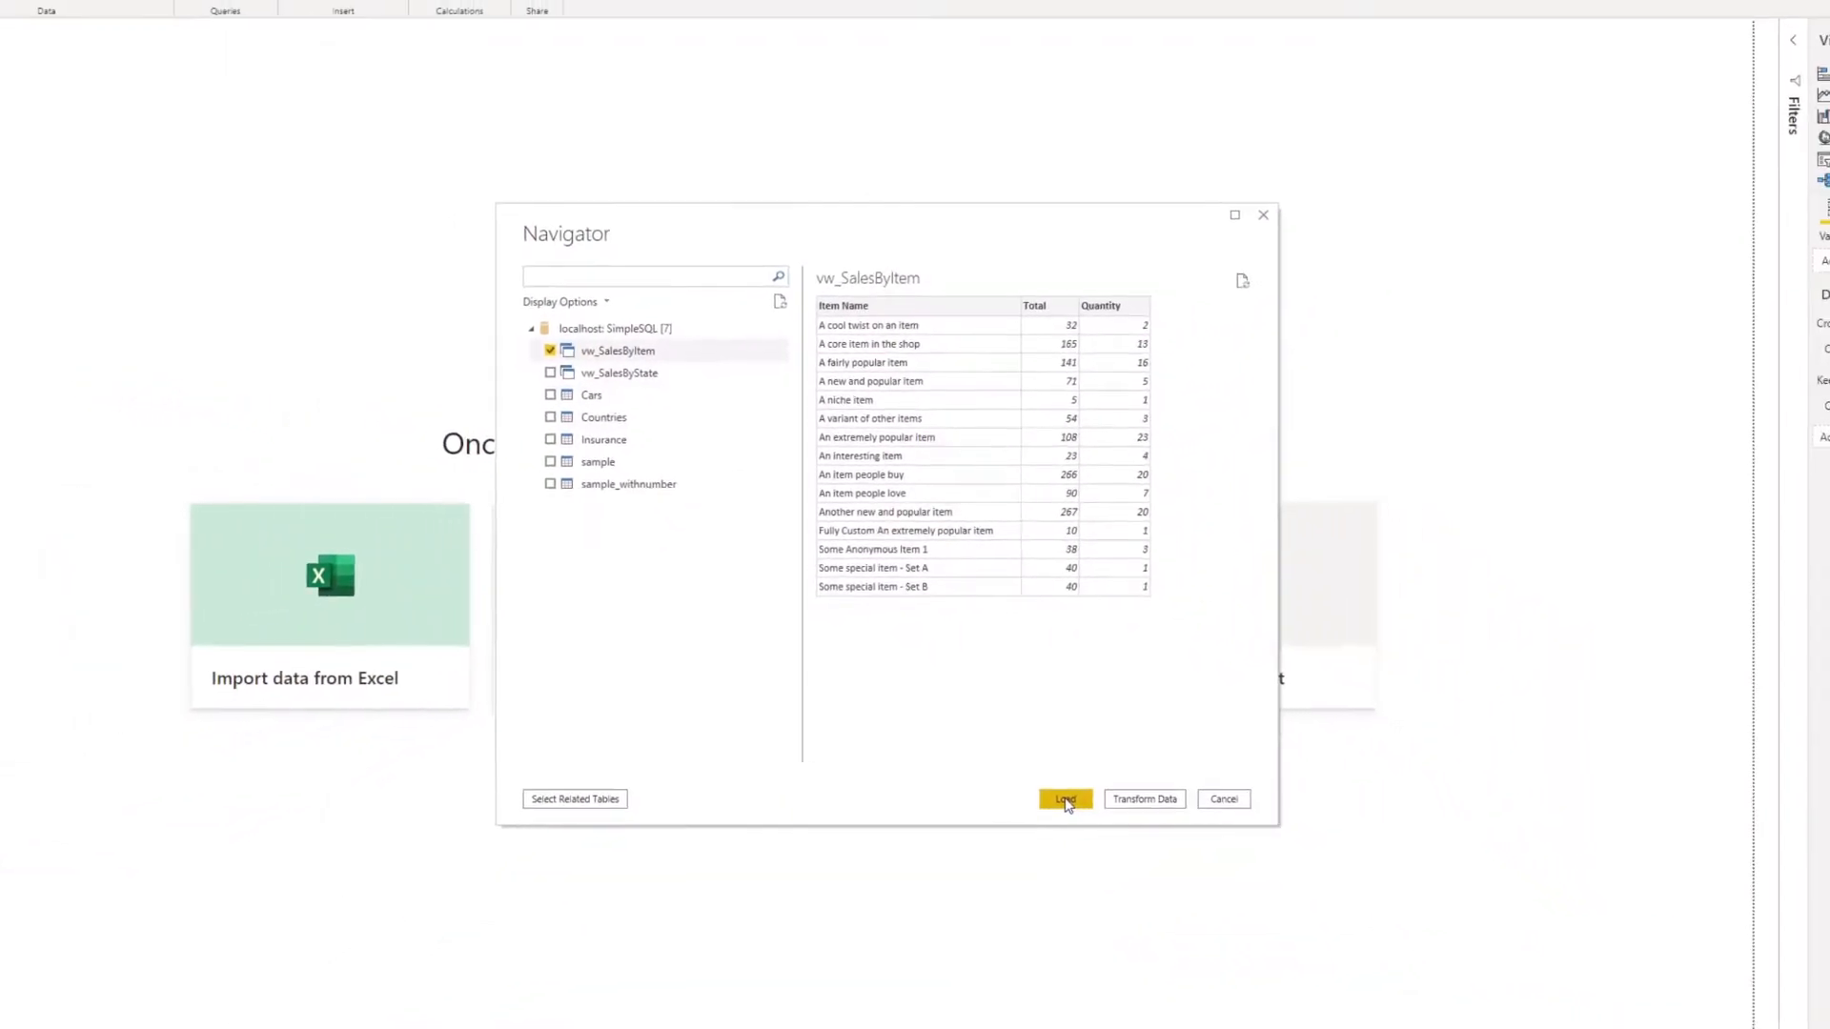
pyautogui.click(1091, 847)
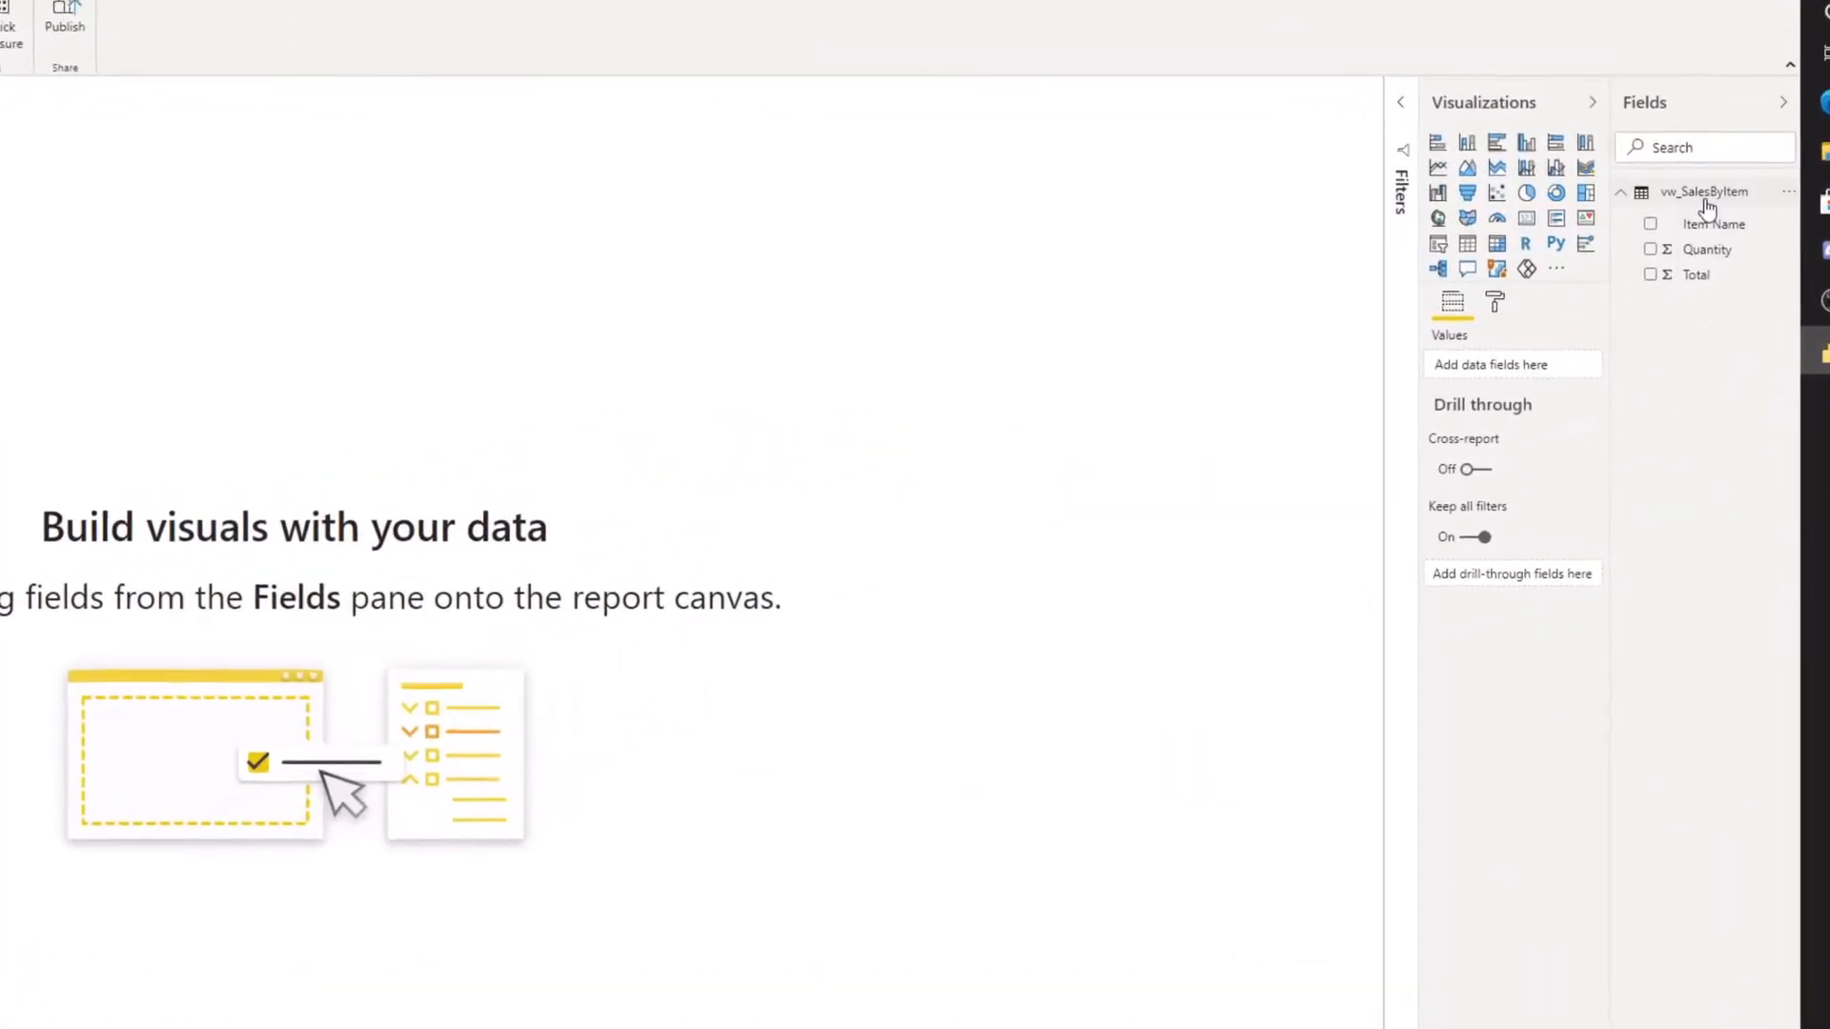
# - Place the Item Name field on the report canvas as a table and make the table taller and wider
pyautogui.moveTo(1715, 206)
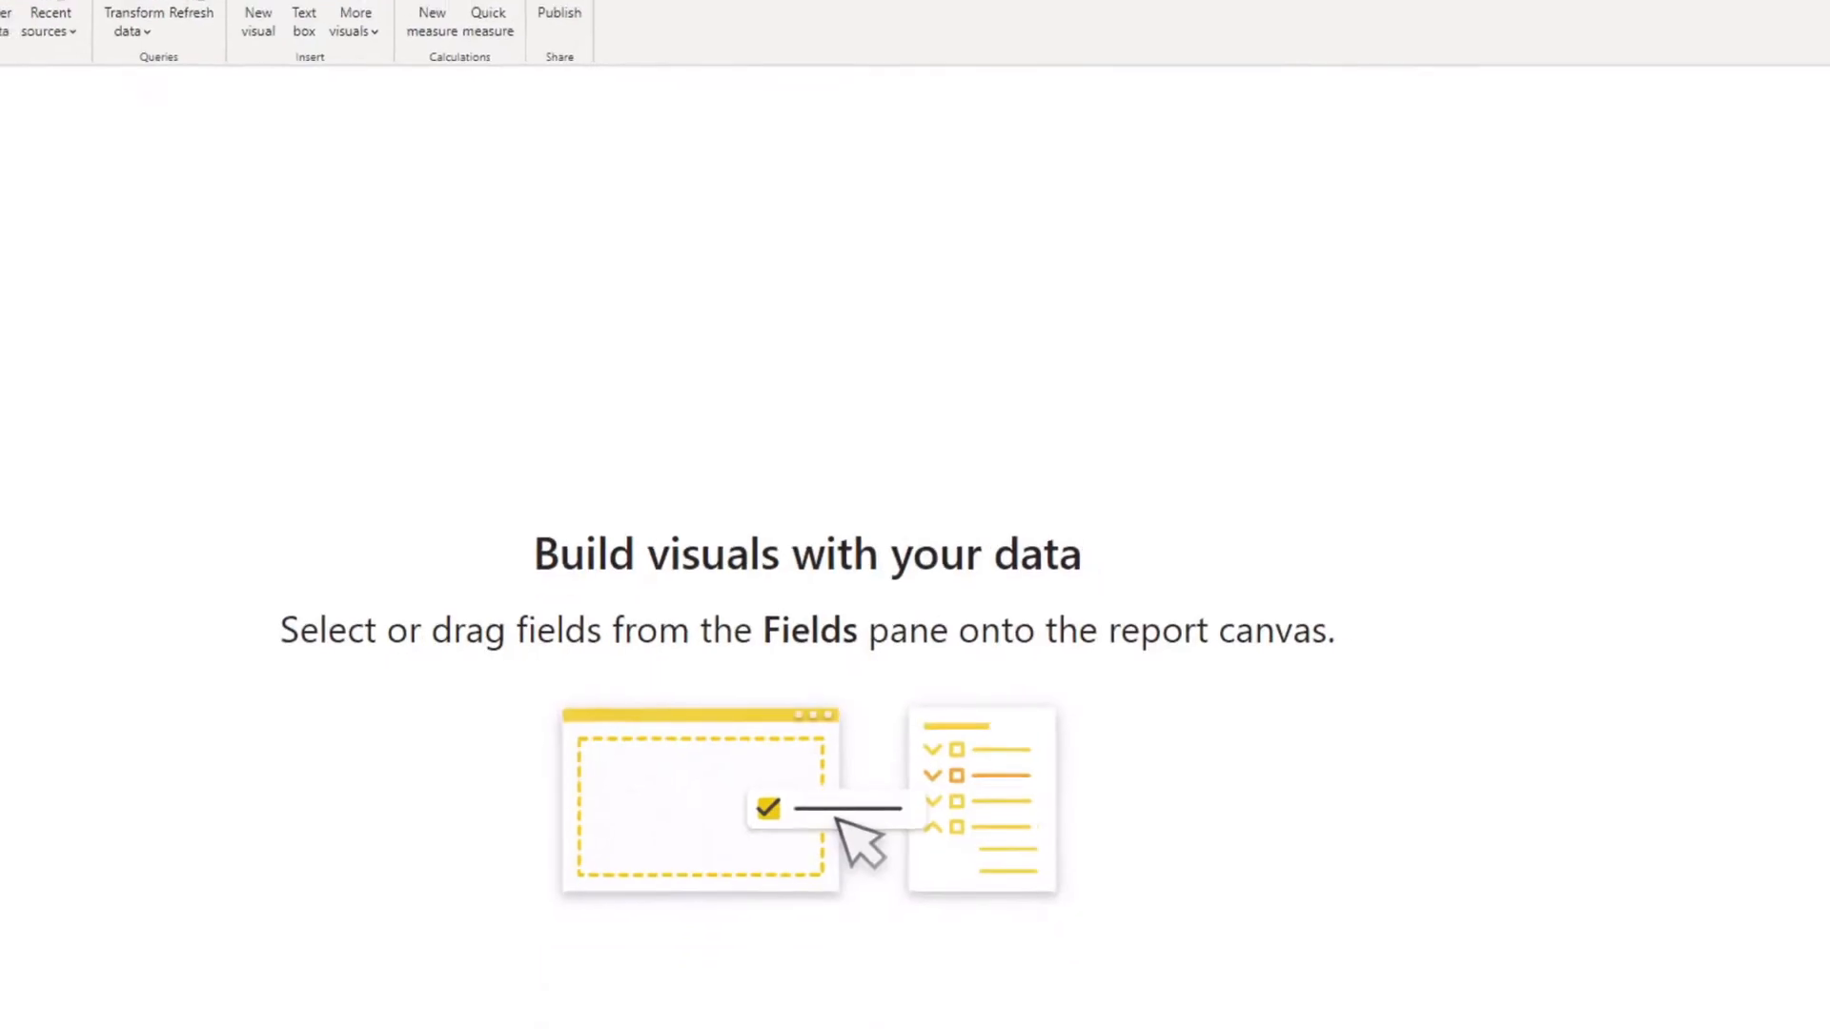
pyautogui.moveTo(1726, 215); pyautogui.dragTo(477, 423)
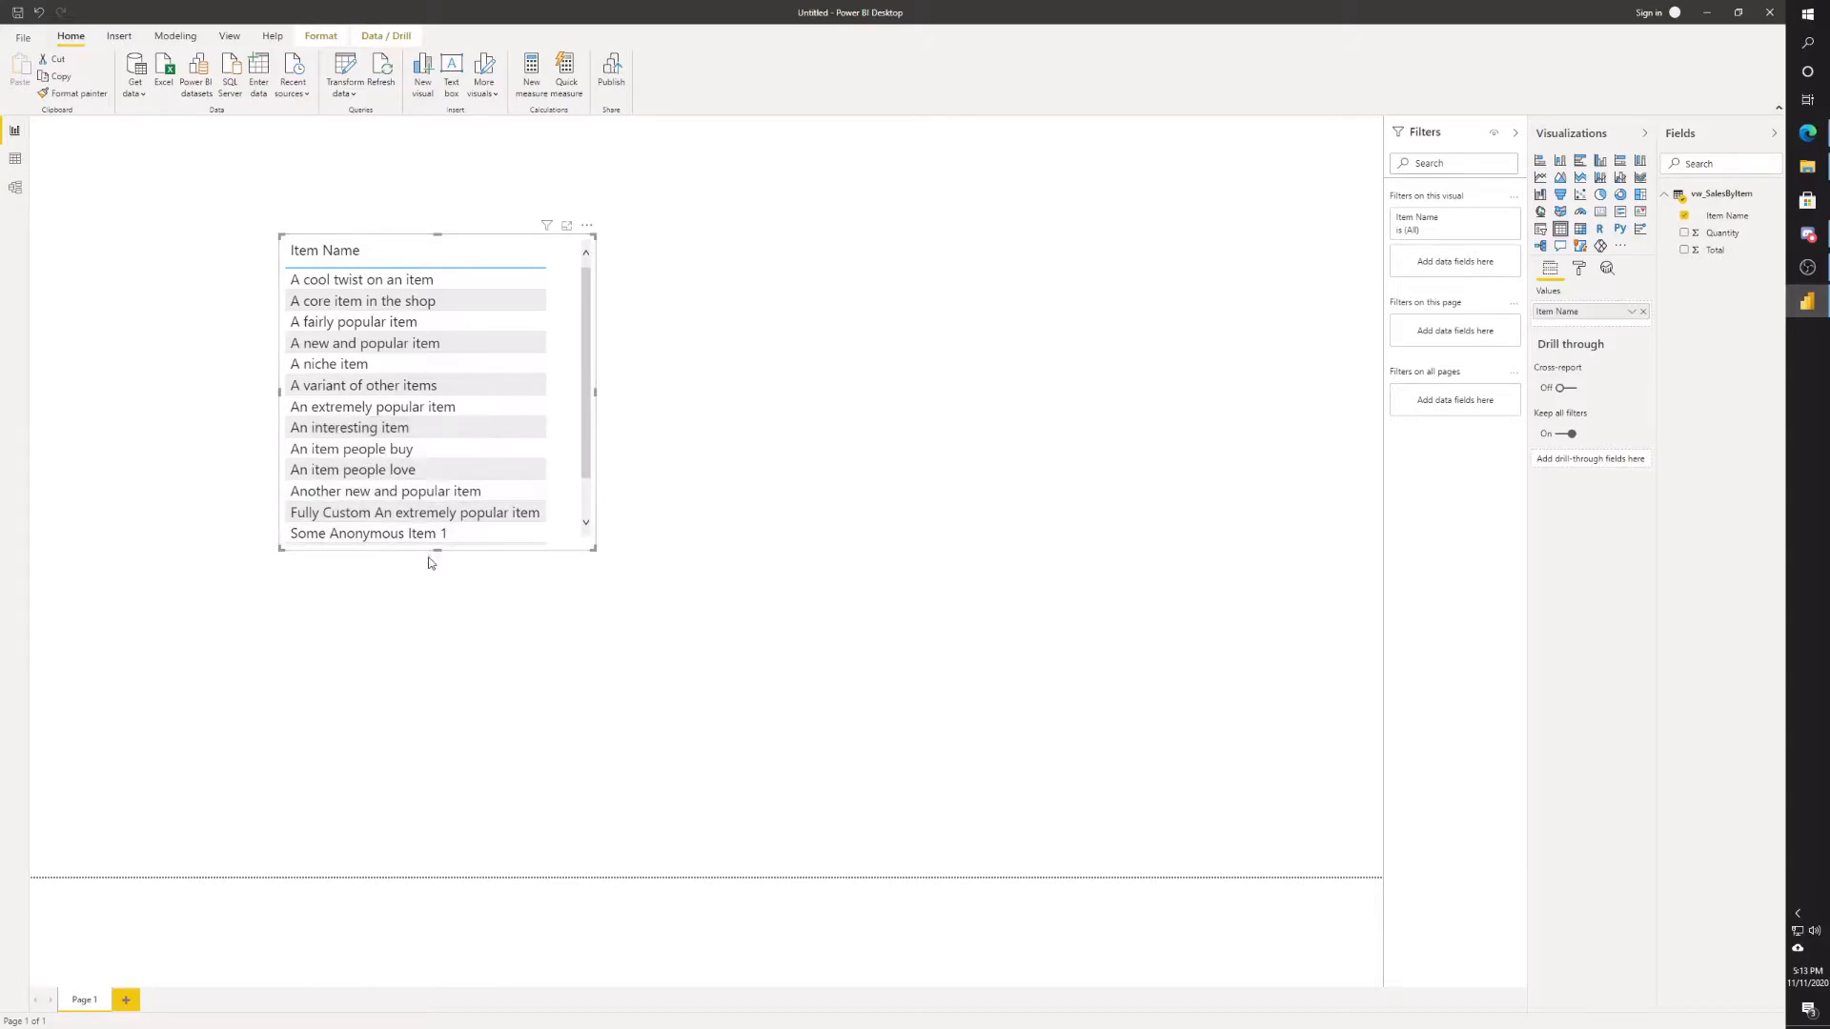
pyautogui.moveTo(437, 549); pyautogui.dragTo(440, 663)
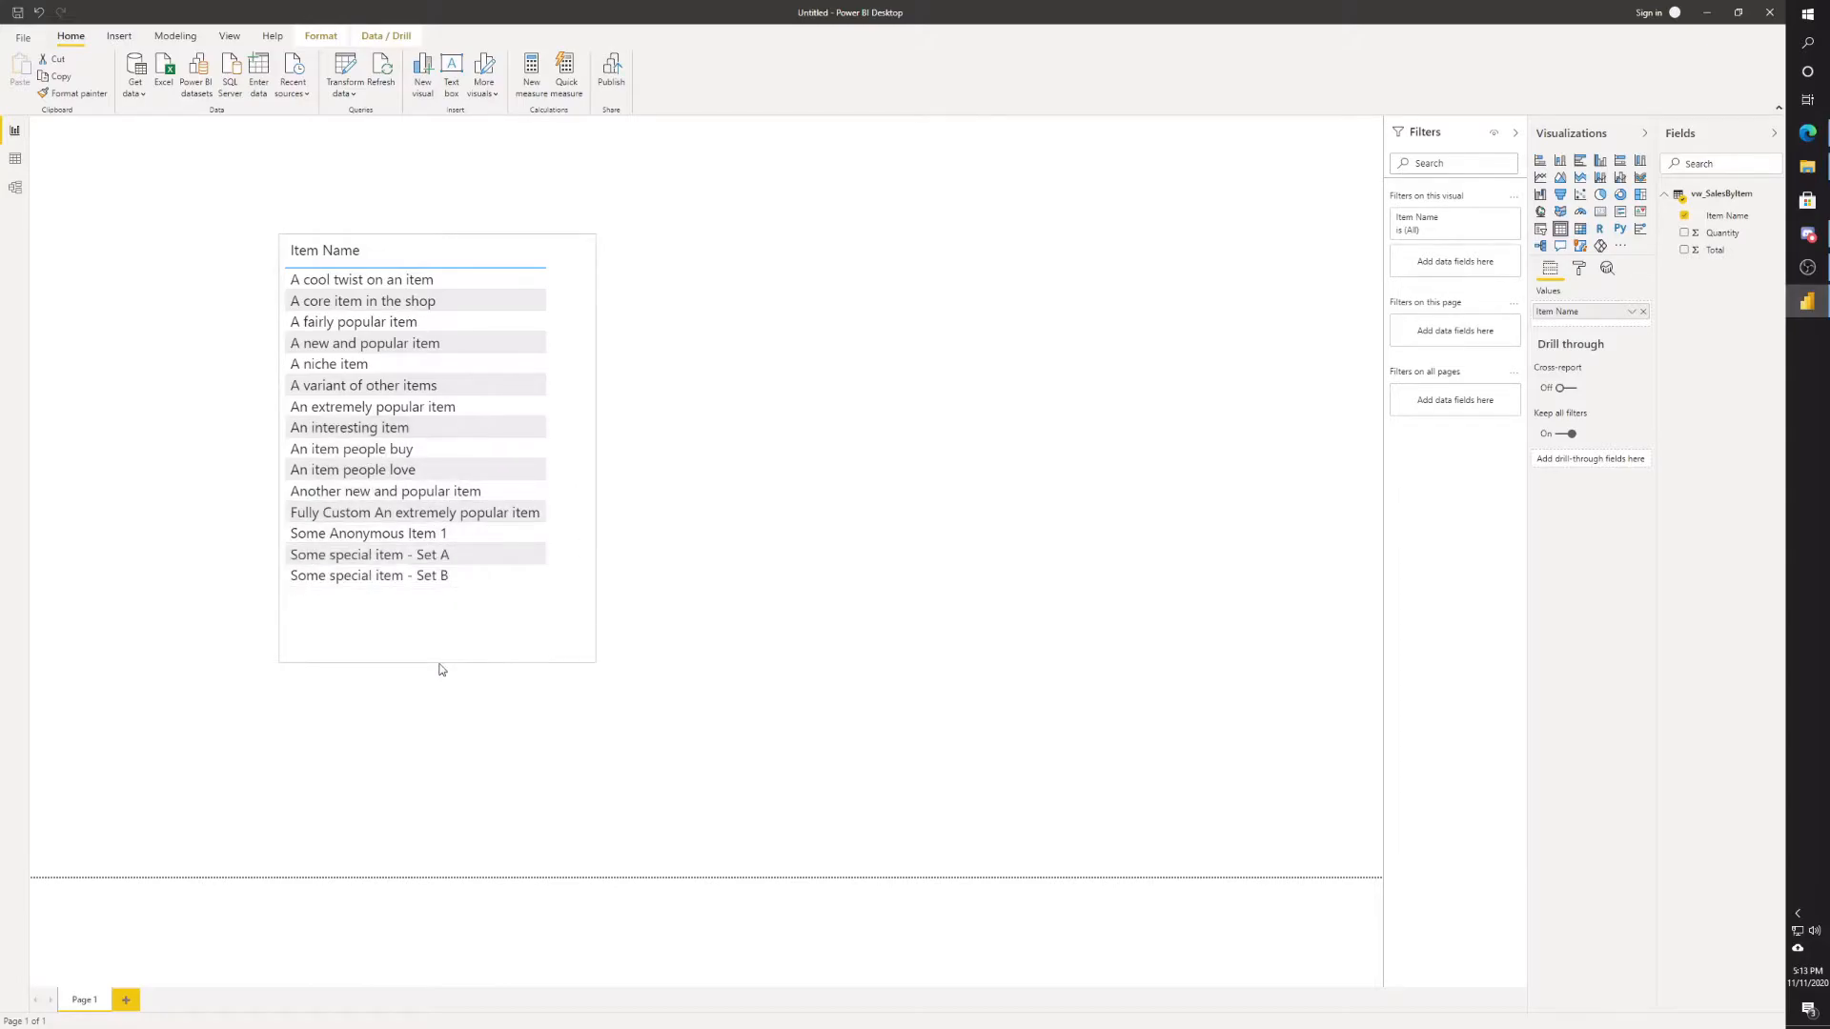
pyautogui.moveTo(595, 449); pyautogui.dragTo(691, 452)
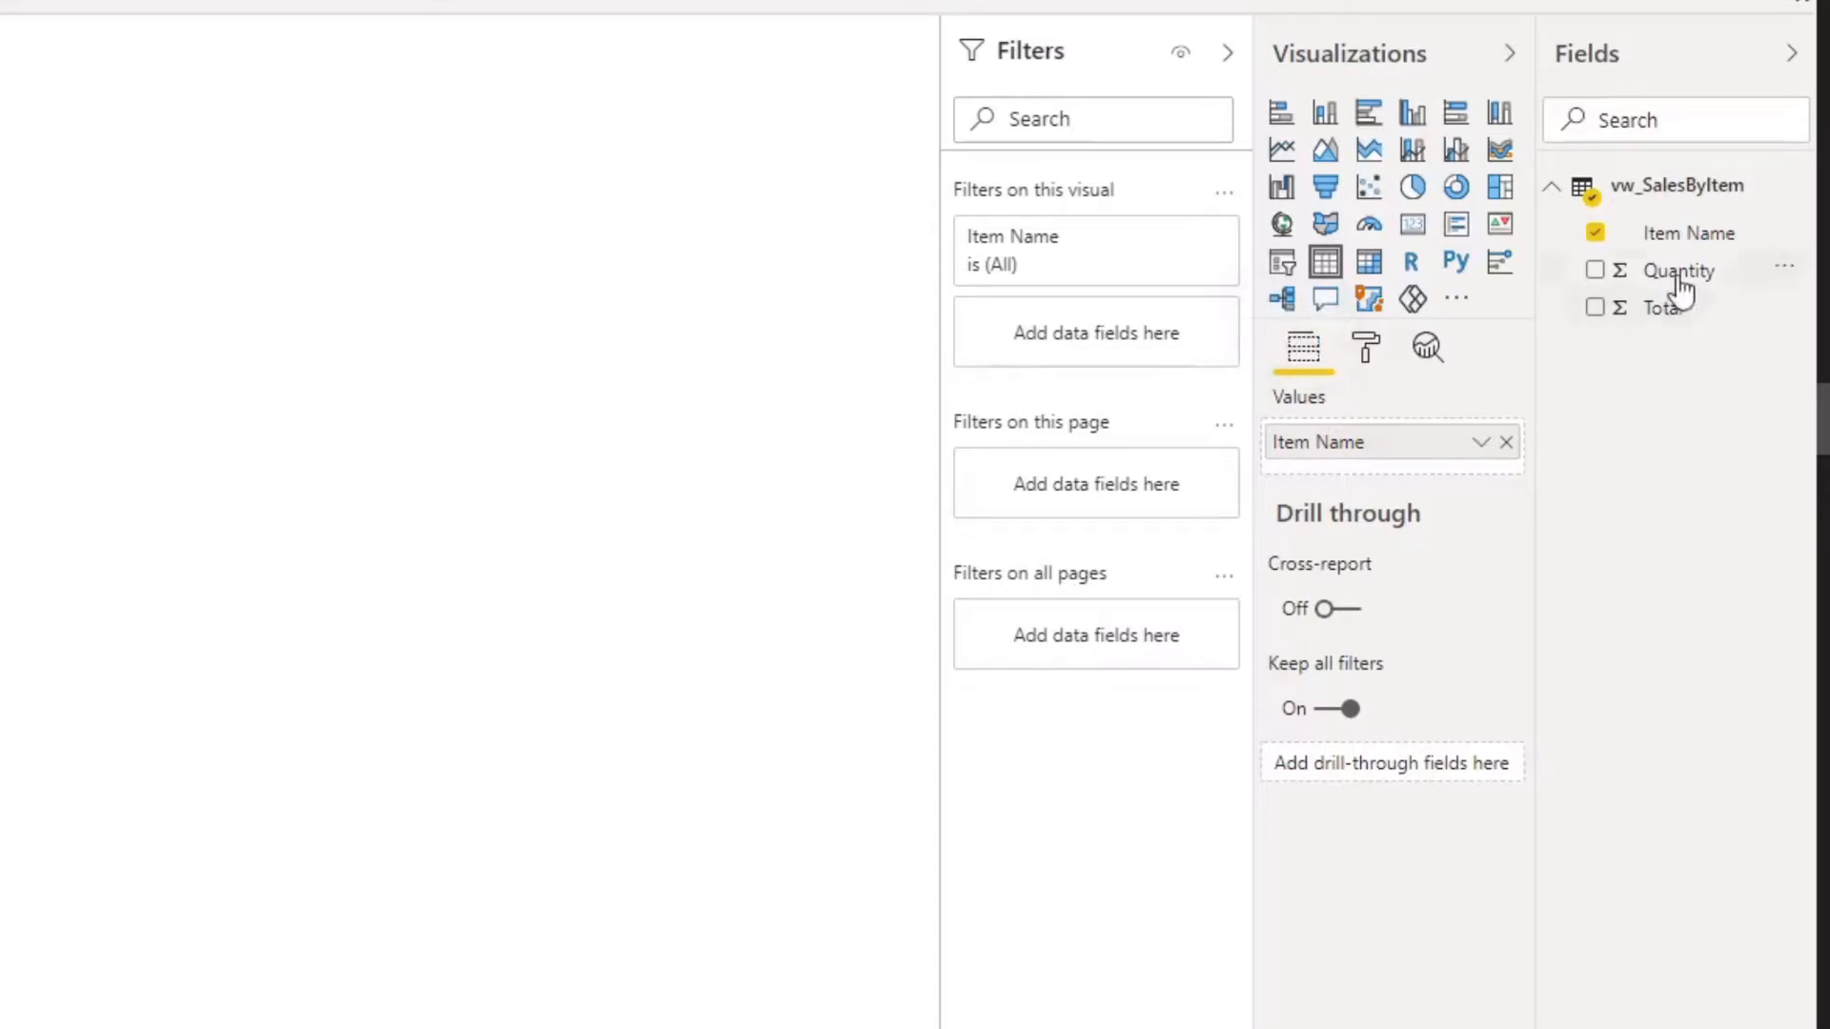
# - Add the Quantity and Total fields to the table as columns after Item Name
pyautogui.moveTo(1679, 286); pyautogui.dragTo(1420, 470)
pyautogui.moveTo(1655, 273); pyautogui.dragTo(1422, 463)
pyautogui.moveTo(1663, 319); pyautogui.dragTo(1441, 501)
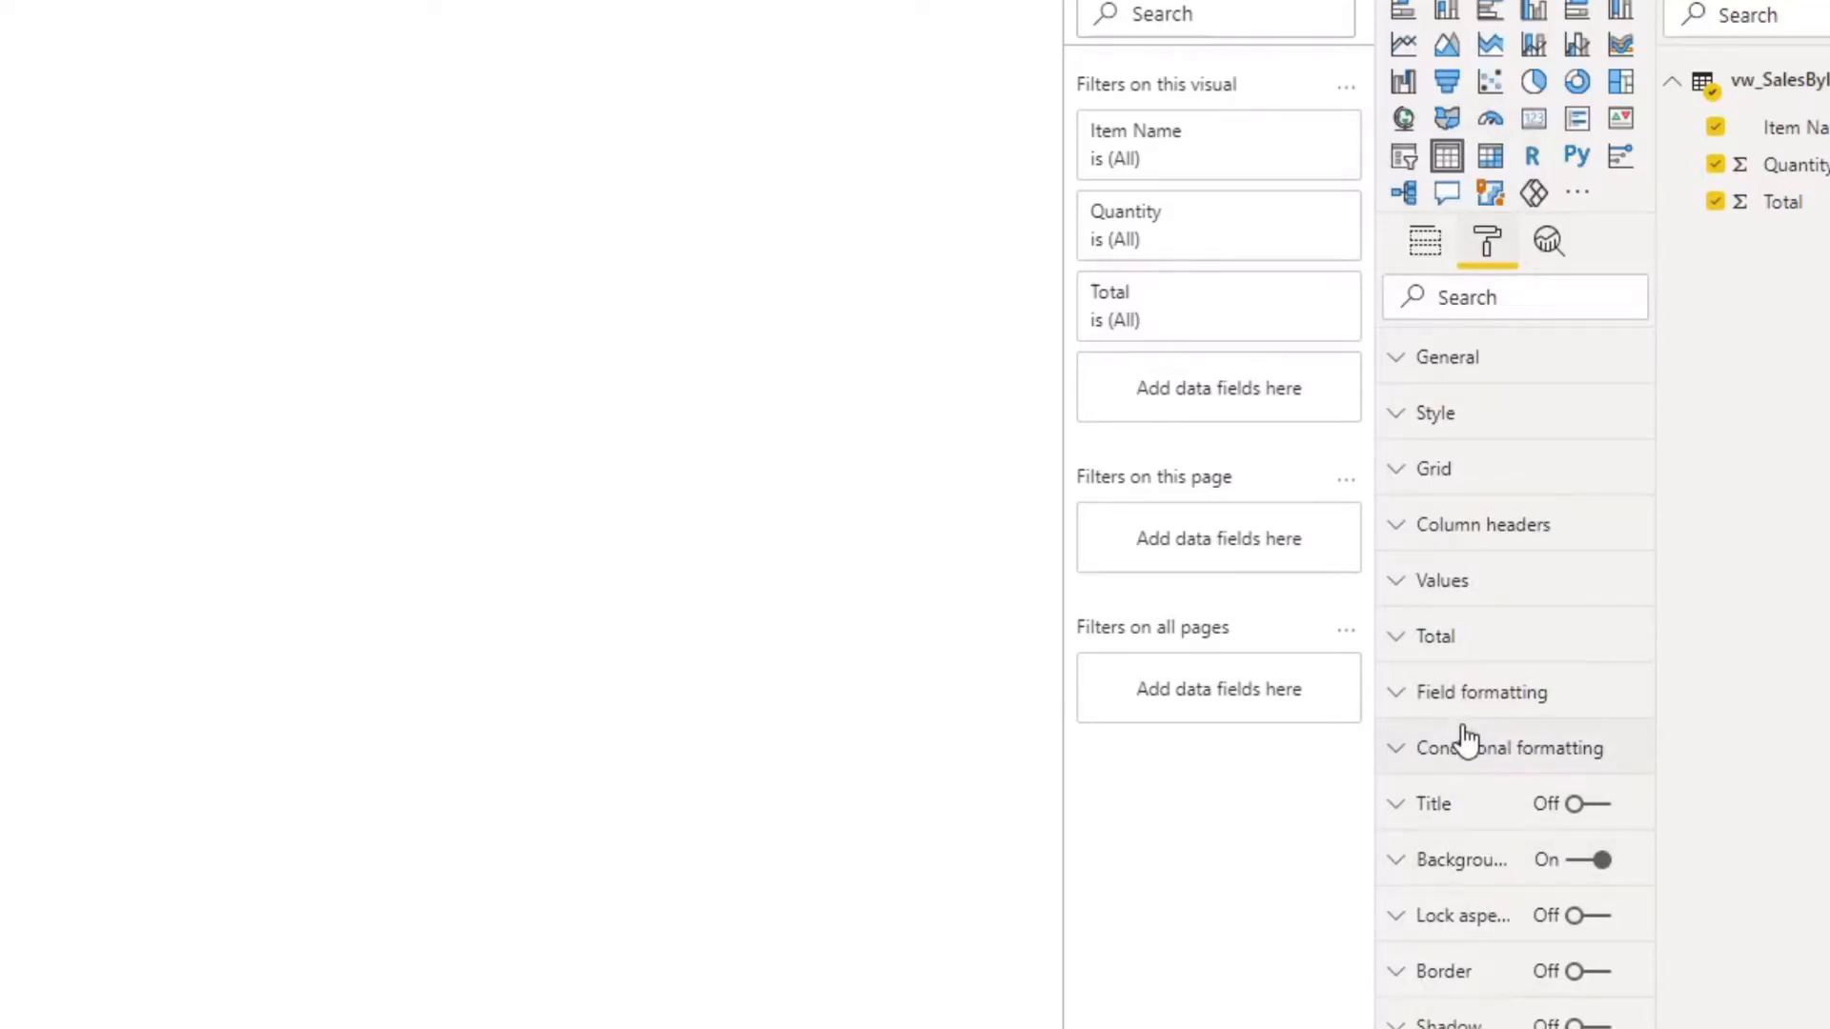
# - Turn the table's totals row off and back on in its formatting options
pyautogui.click(1407, 644)
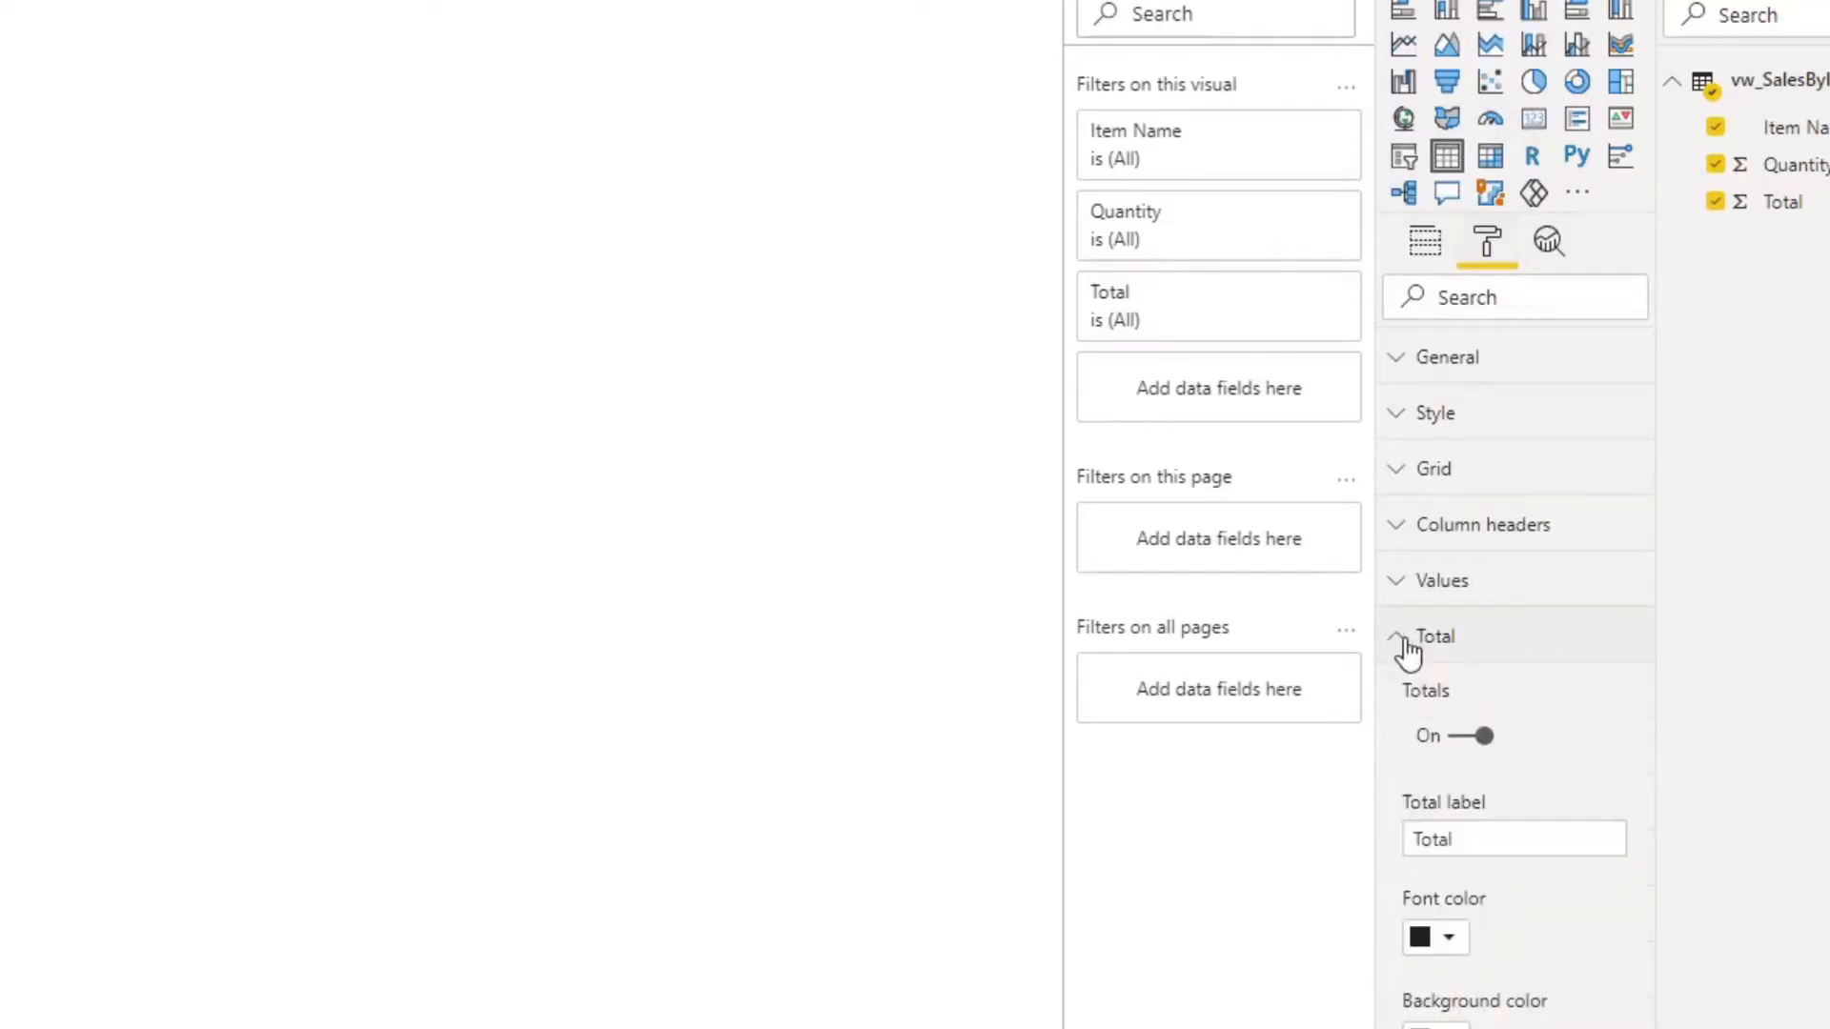
pyautogui.click(1469, 749)
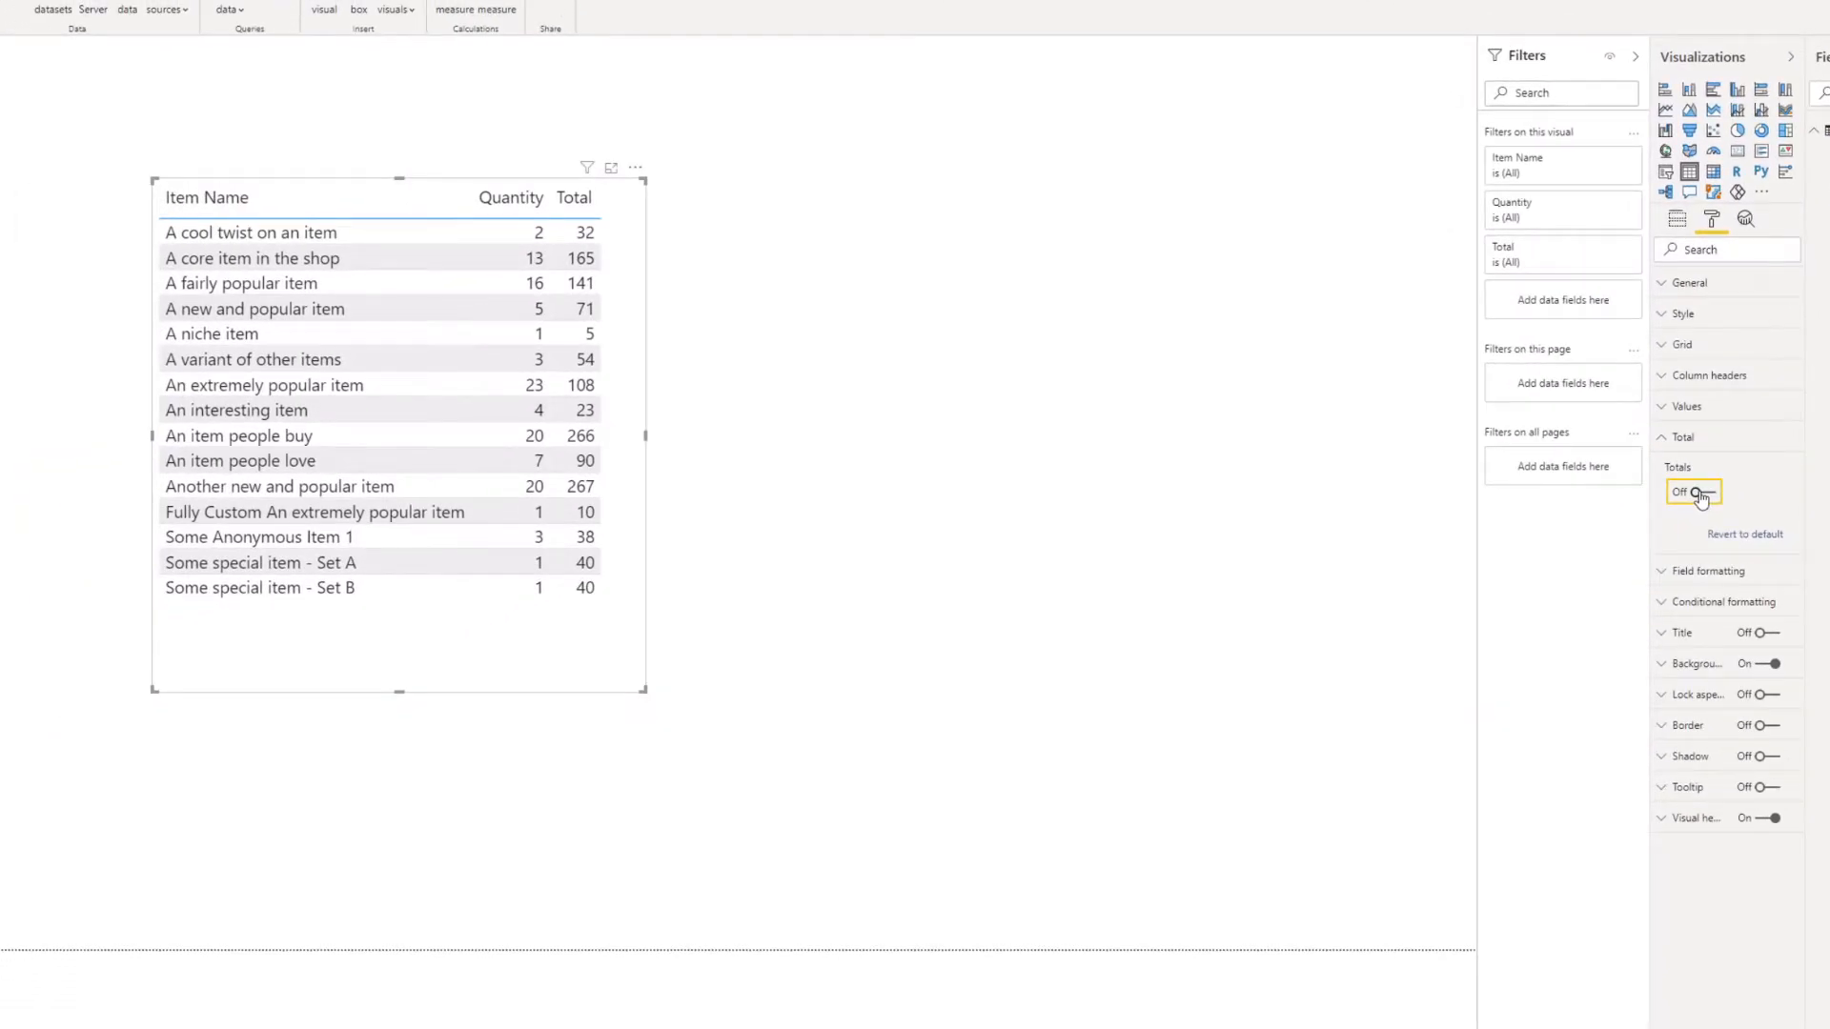
pyautogui.click(1698, 493)
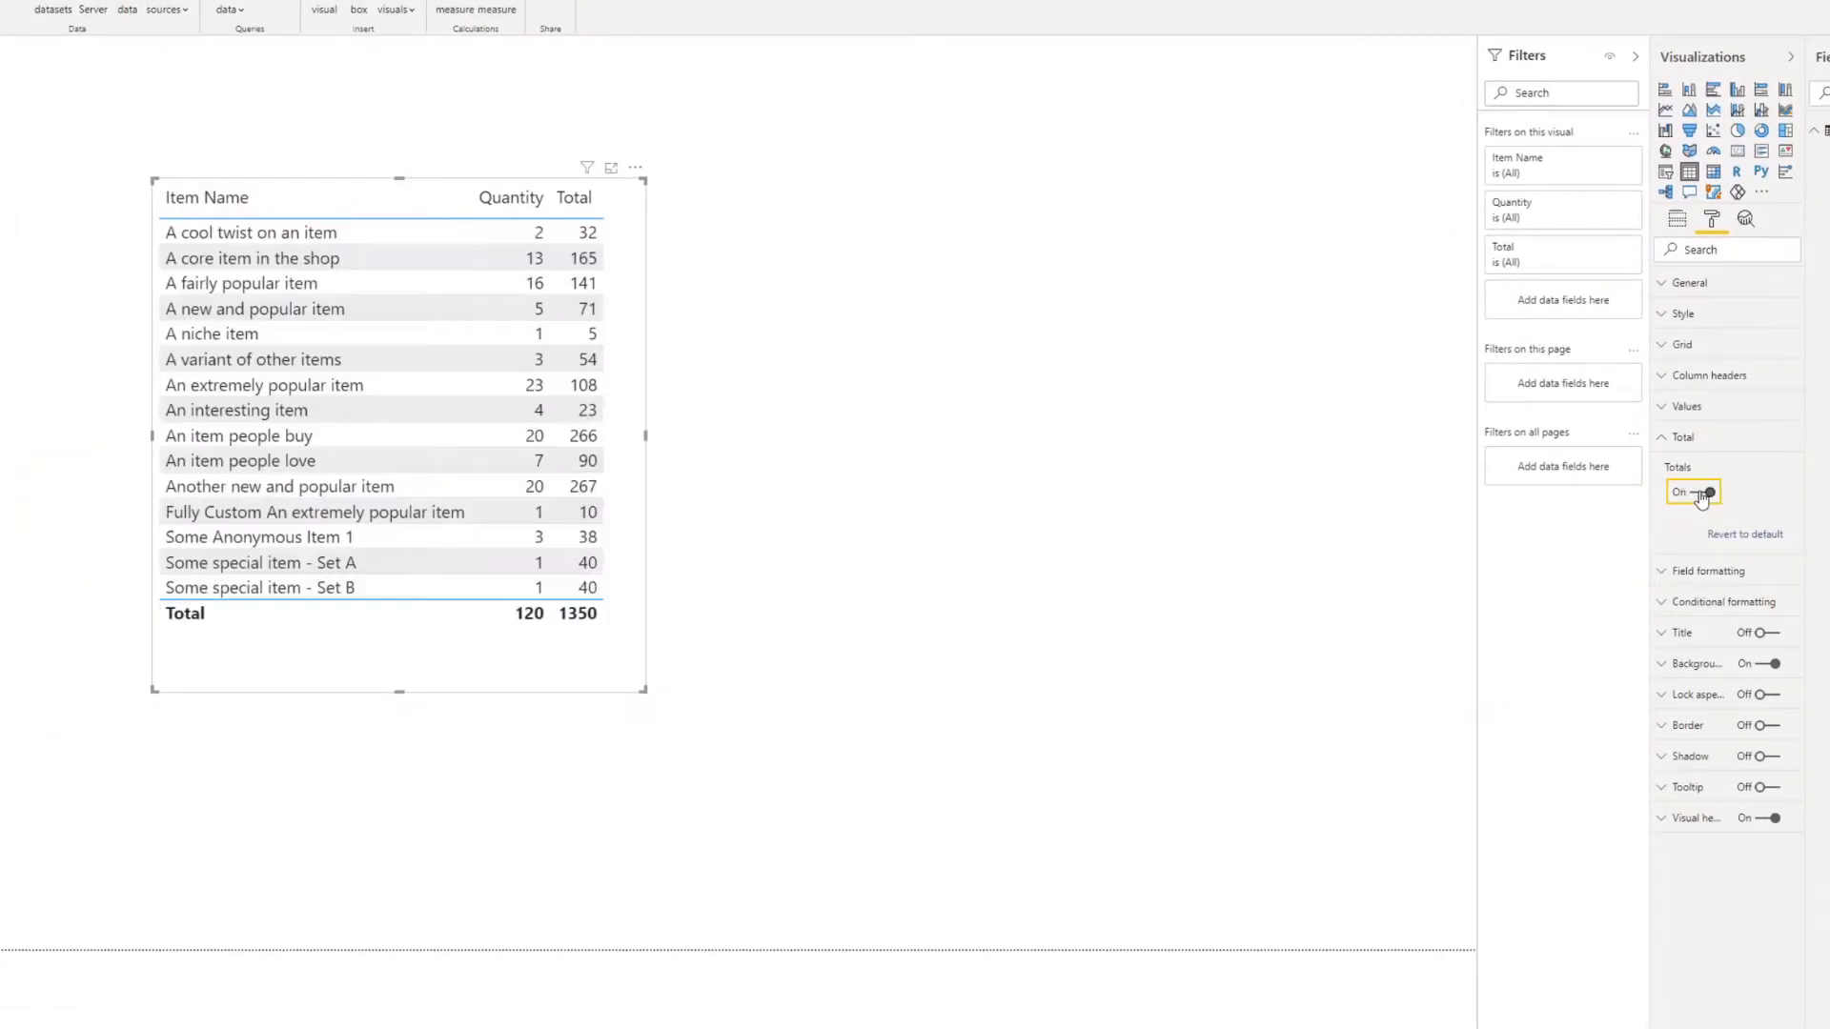
pyautogui.click(1660, 441)
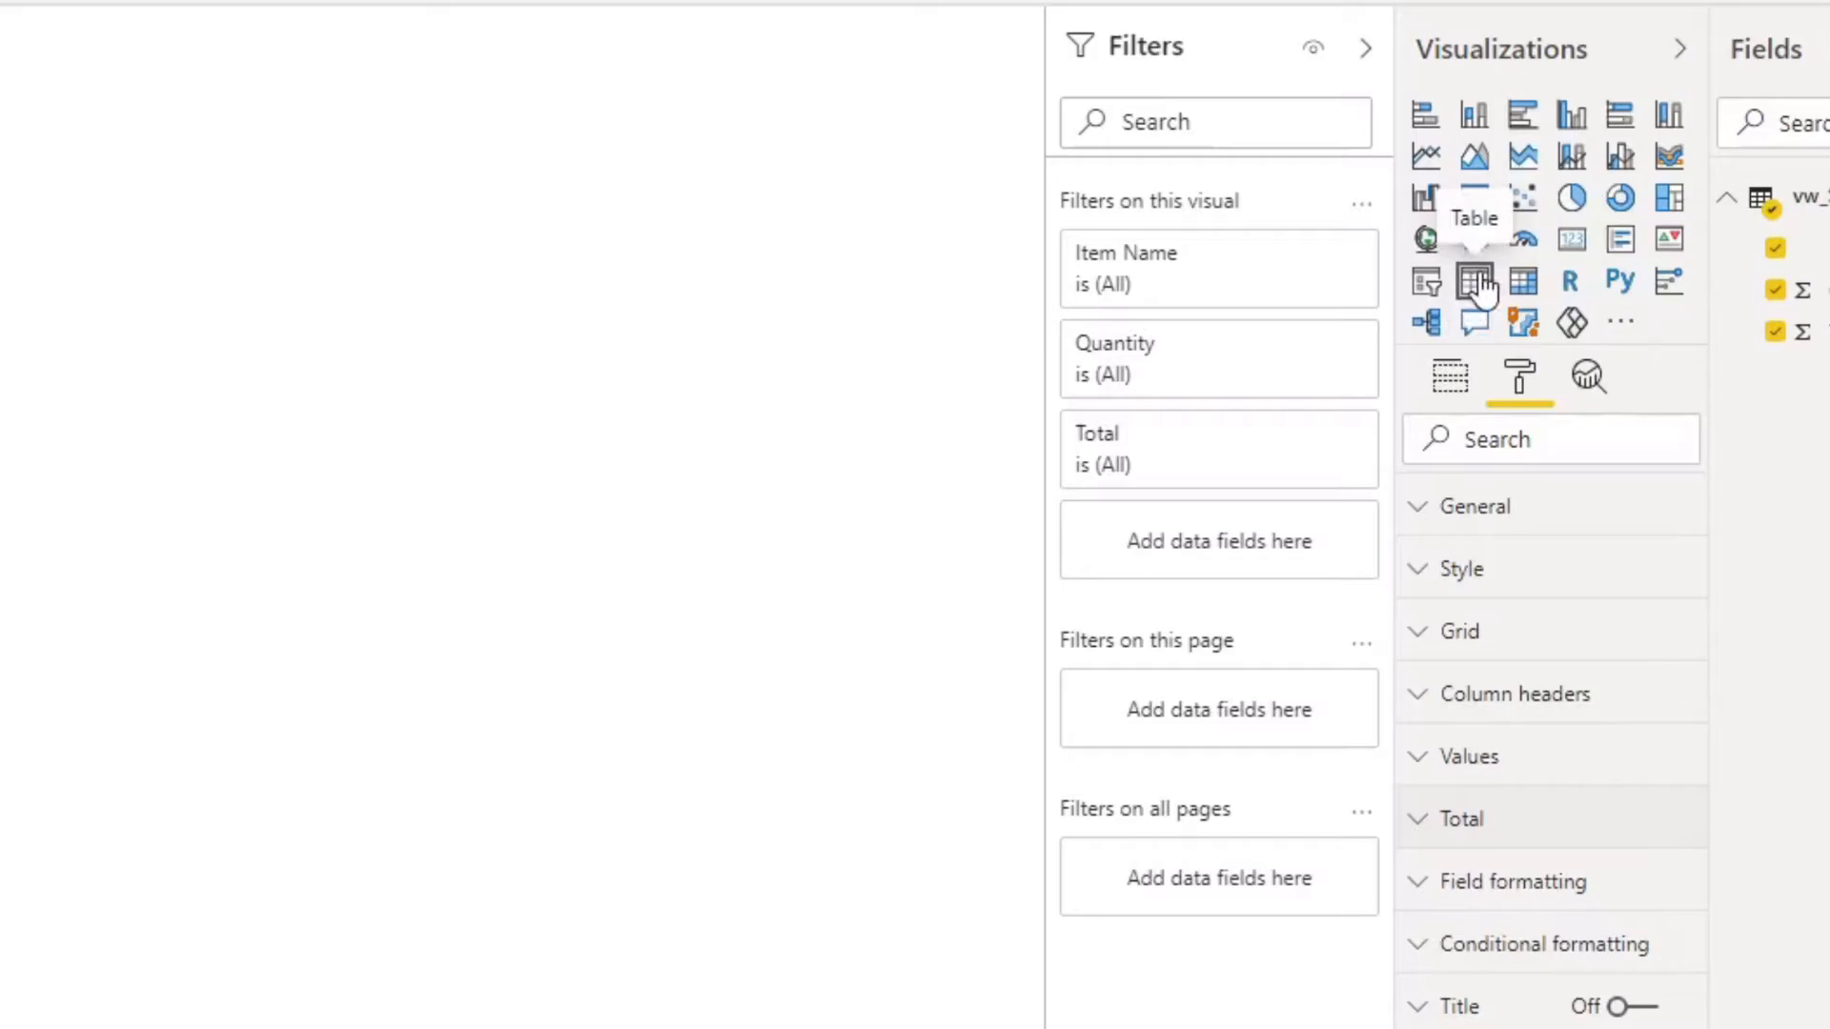
# - Convert the table to a donut chart and remove Quantity so that only Total is plotted by Item Name
pyautogui.click(1620, 200)
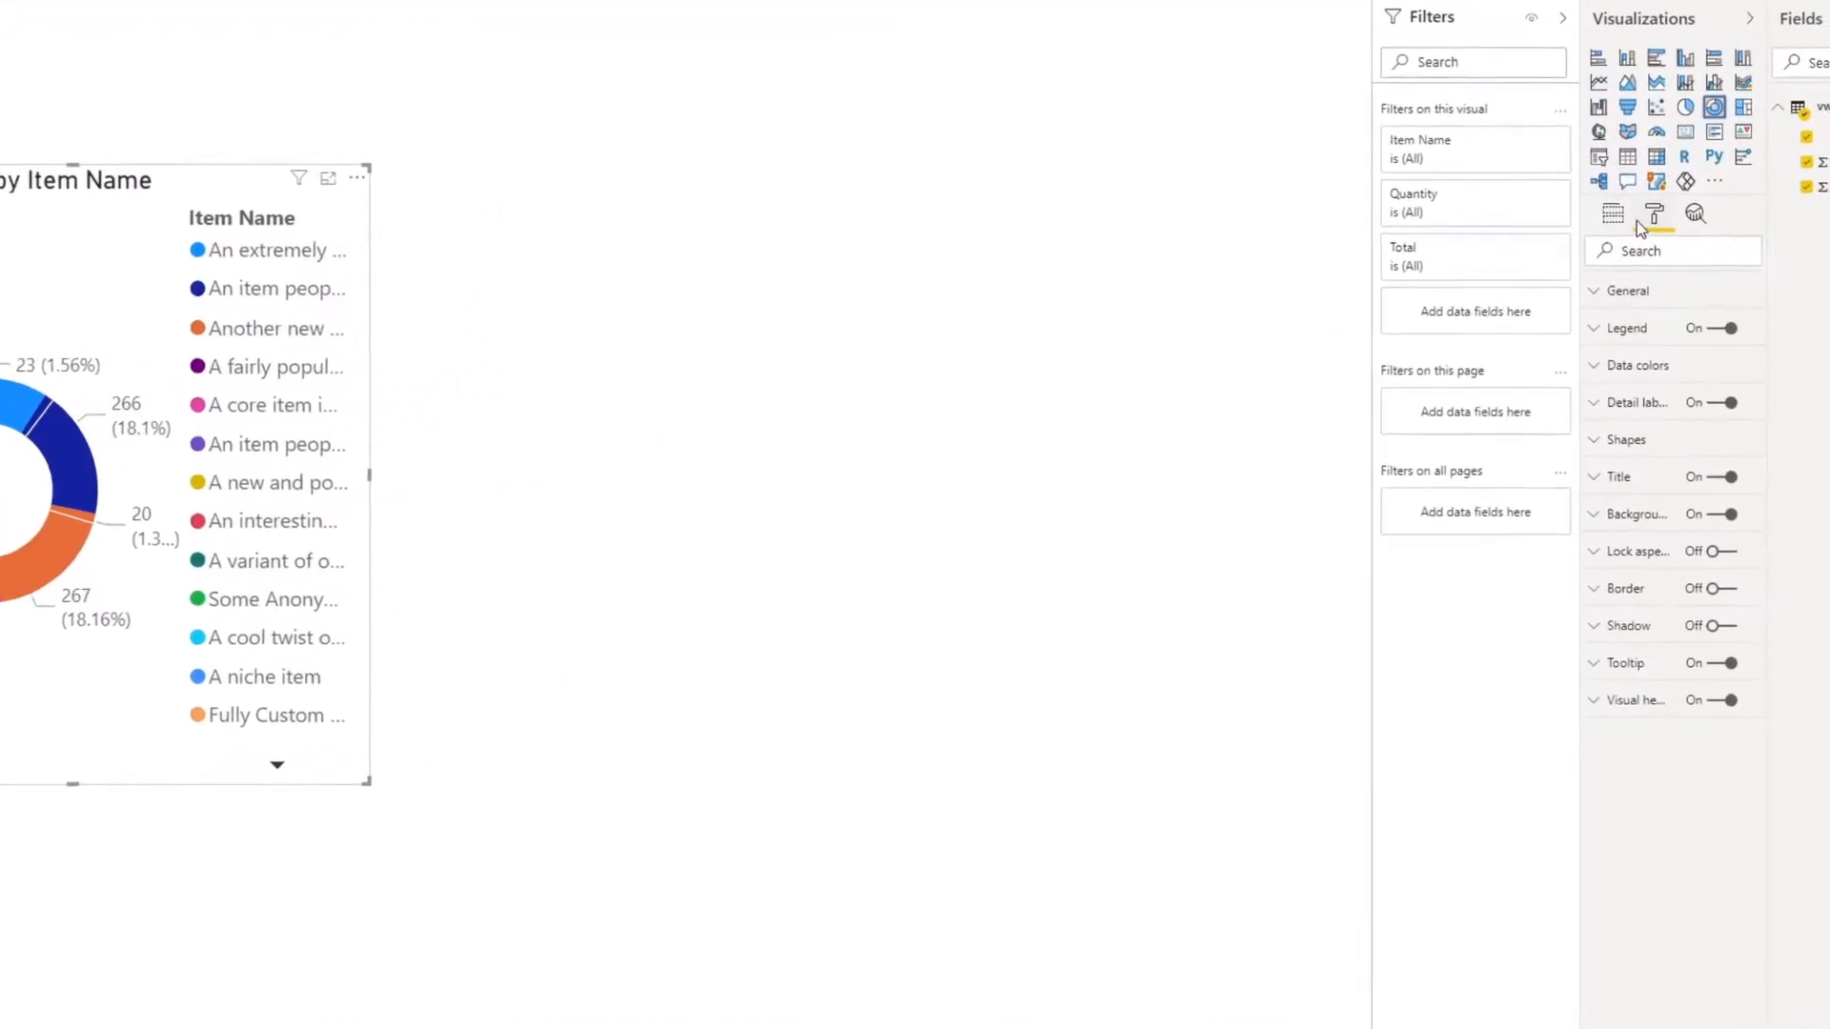
pyautogui.click(1500, 206)
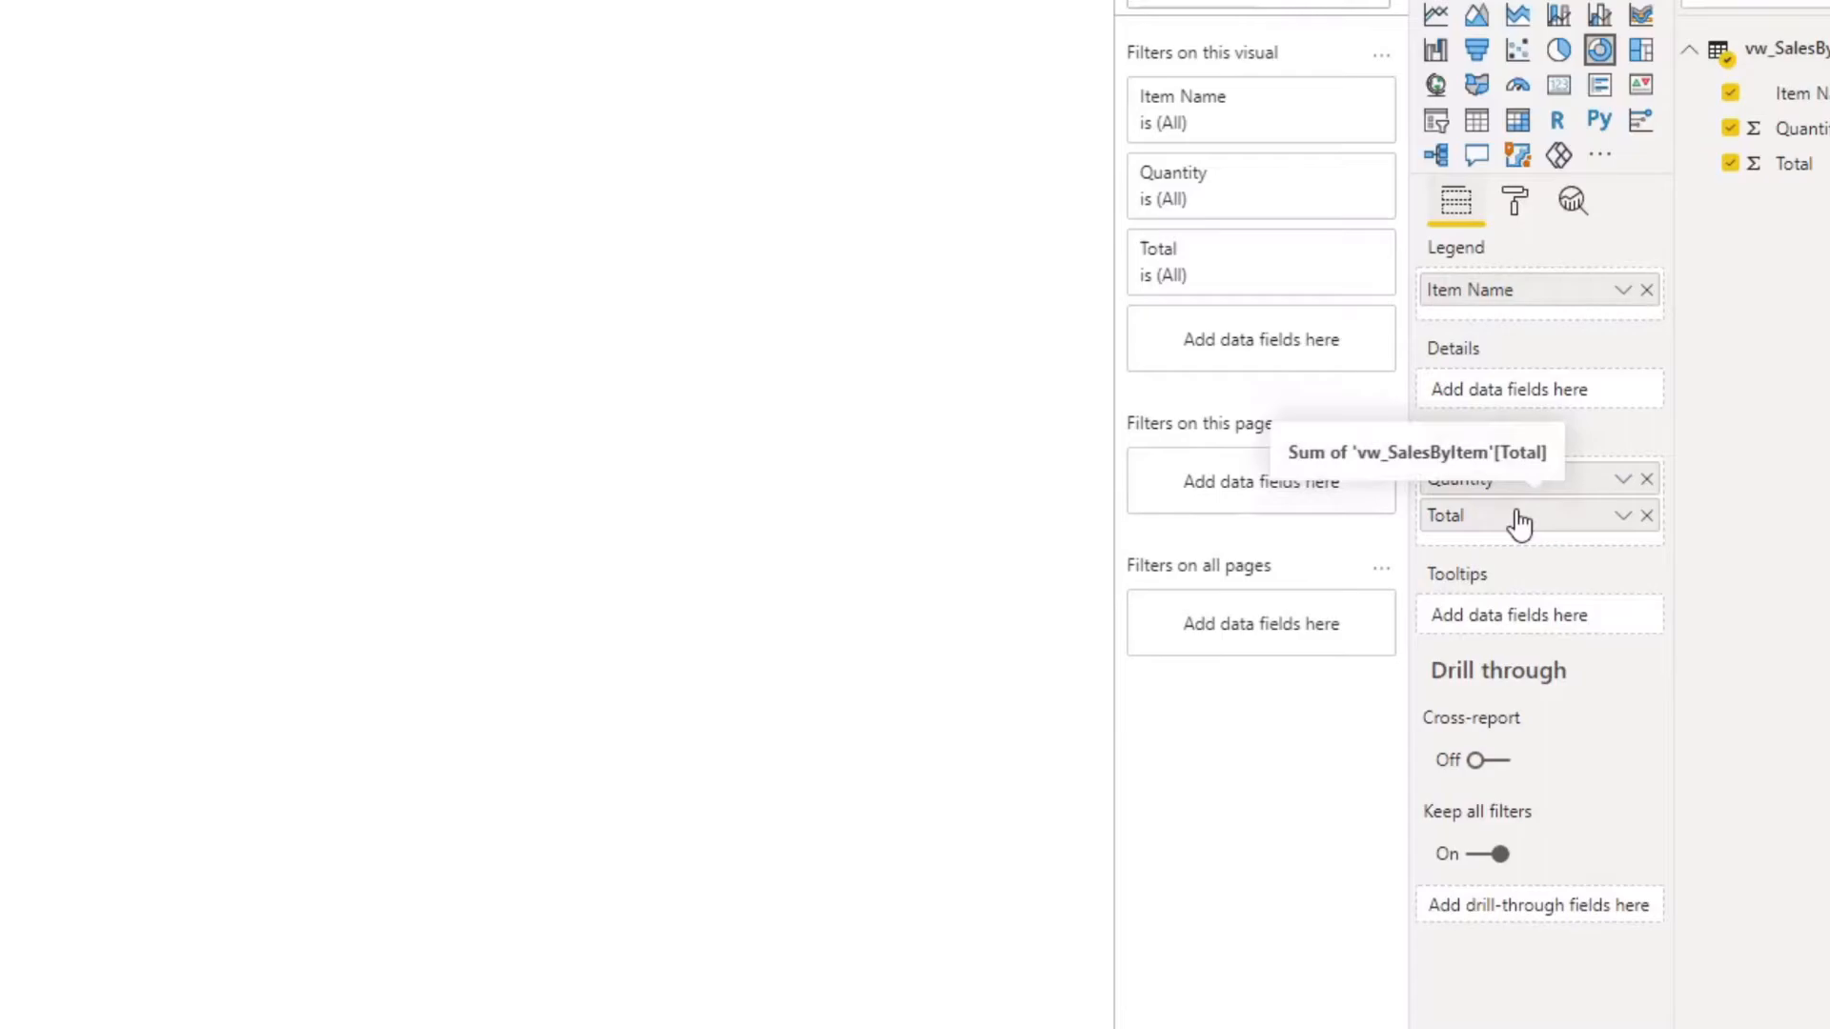
pyautogui.click(1648, 479)
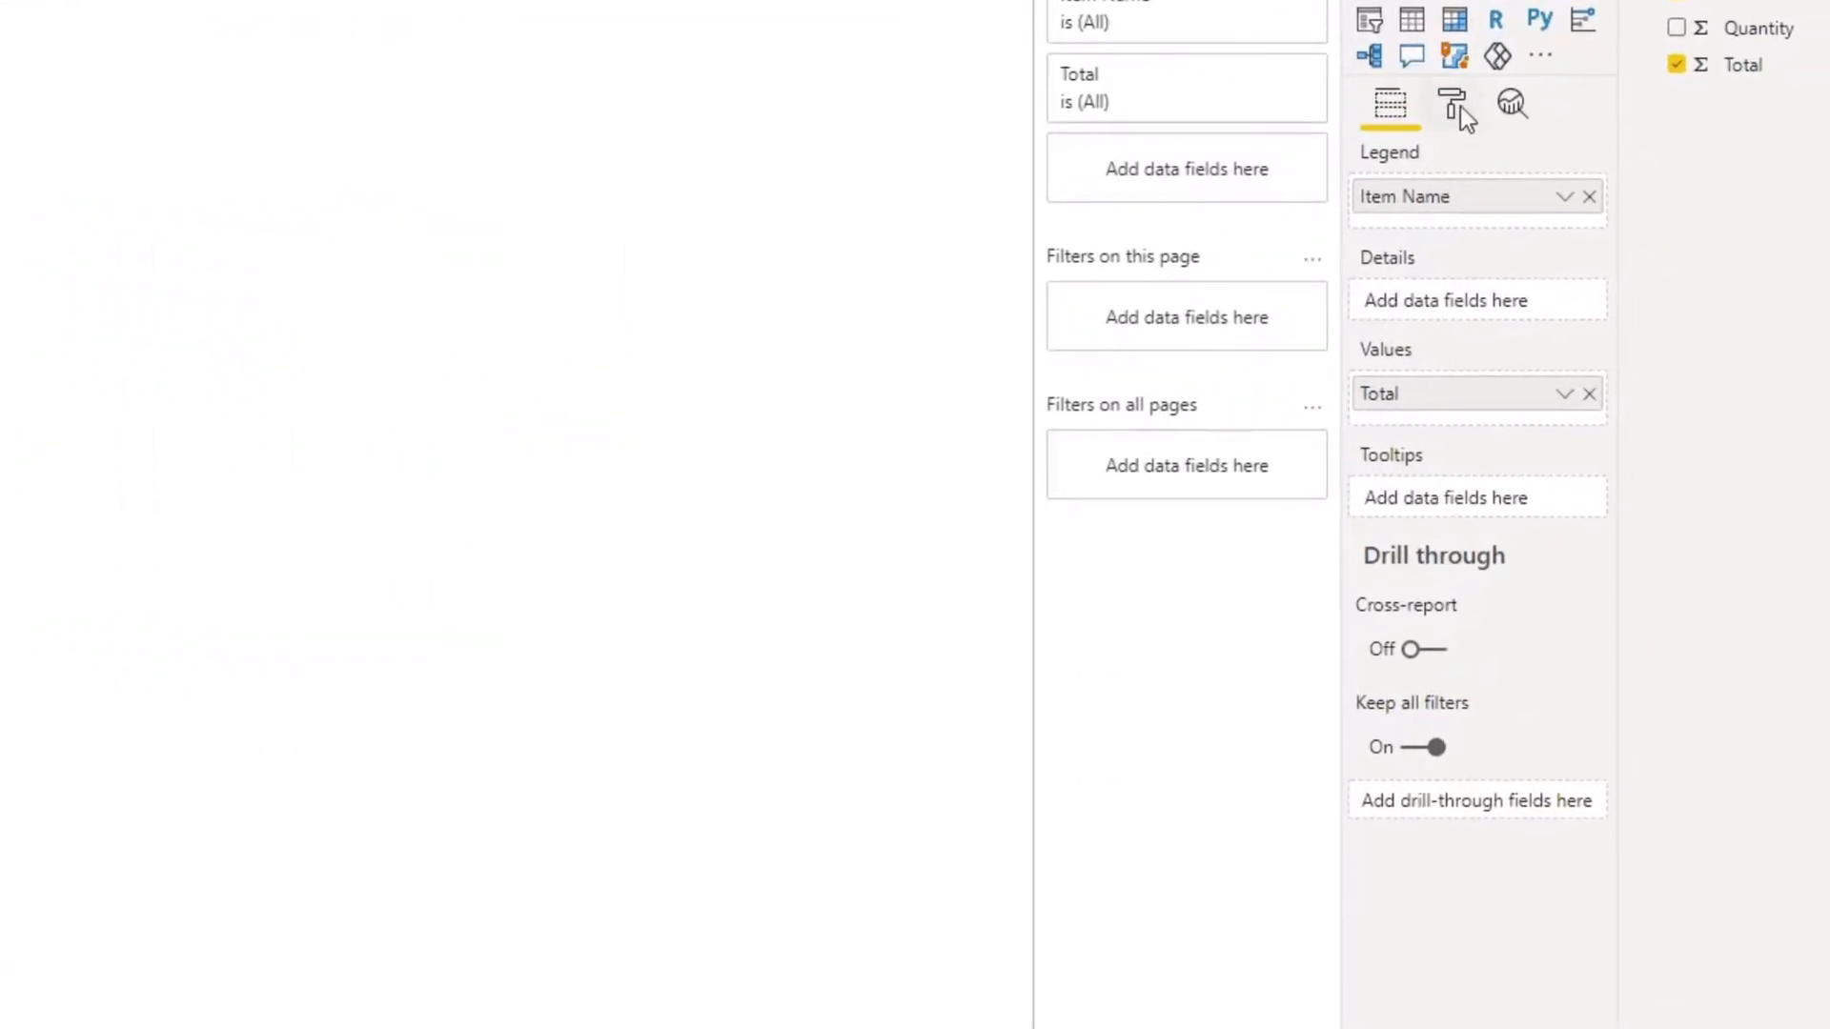
# - Turn off the donut chart's legend and set the detail label style to Category, data value
pyautogui.click(1454, 105)
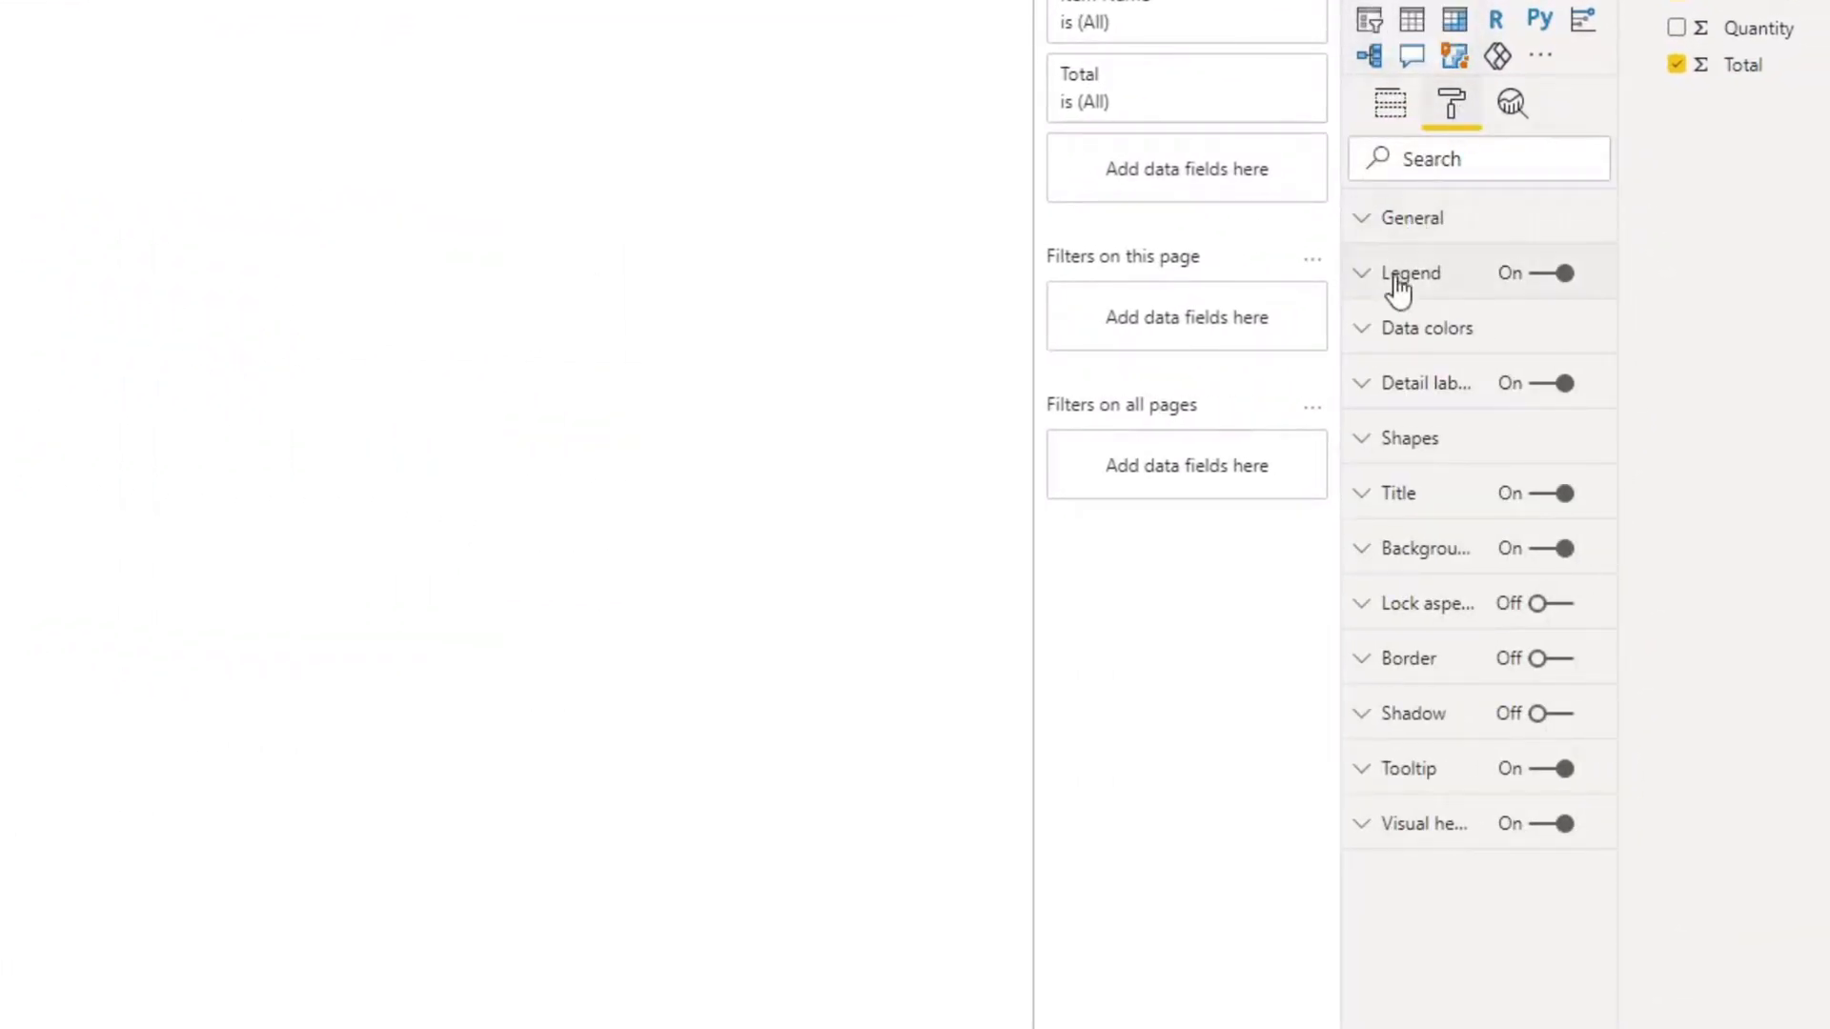
pyautogui.click(1562, 283)
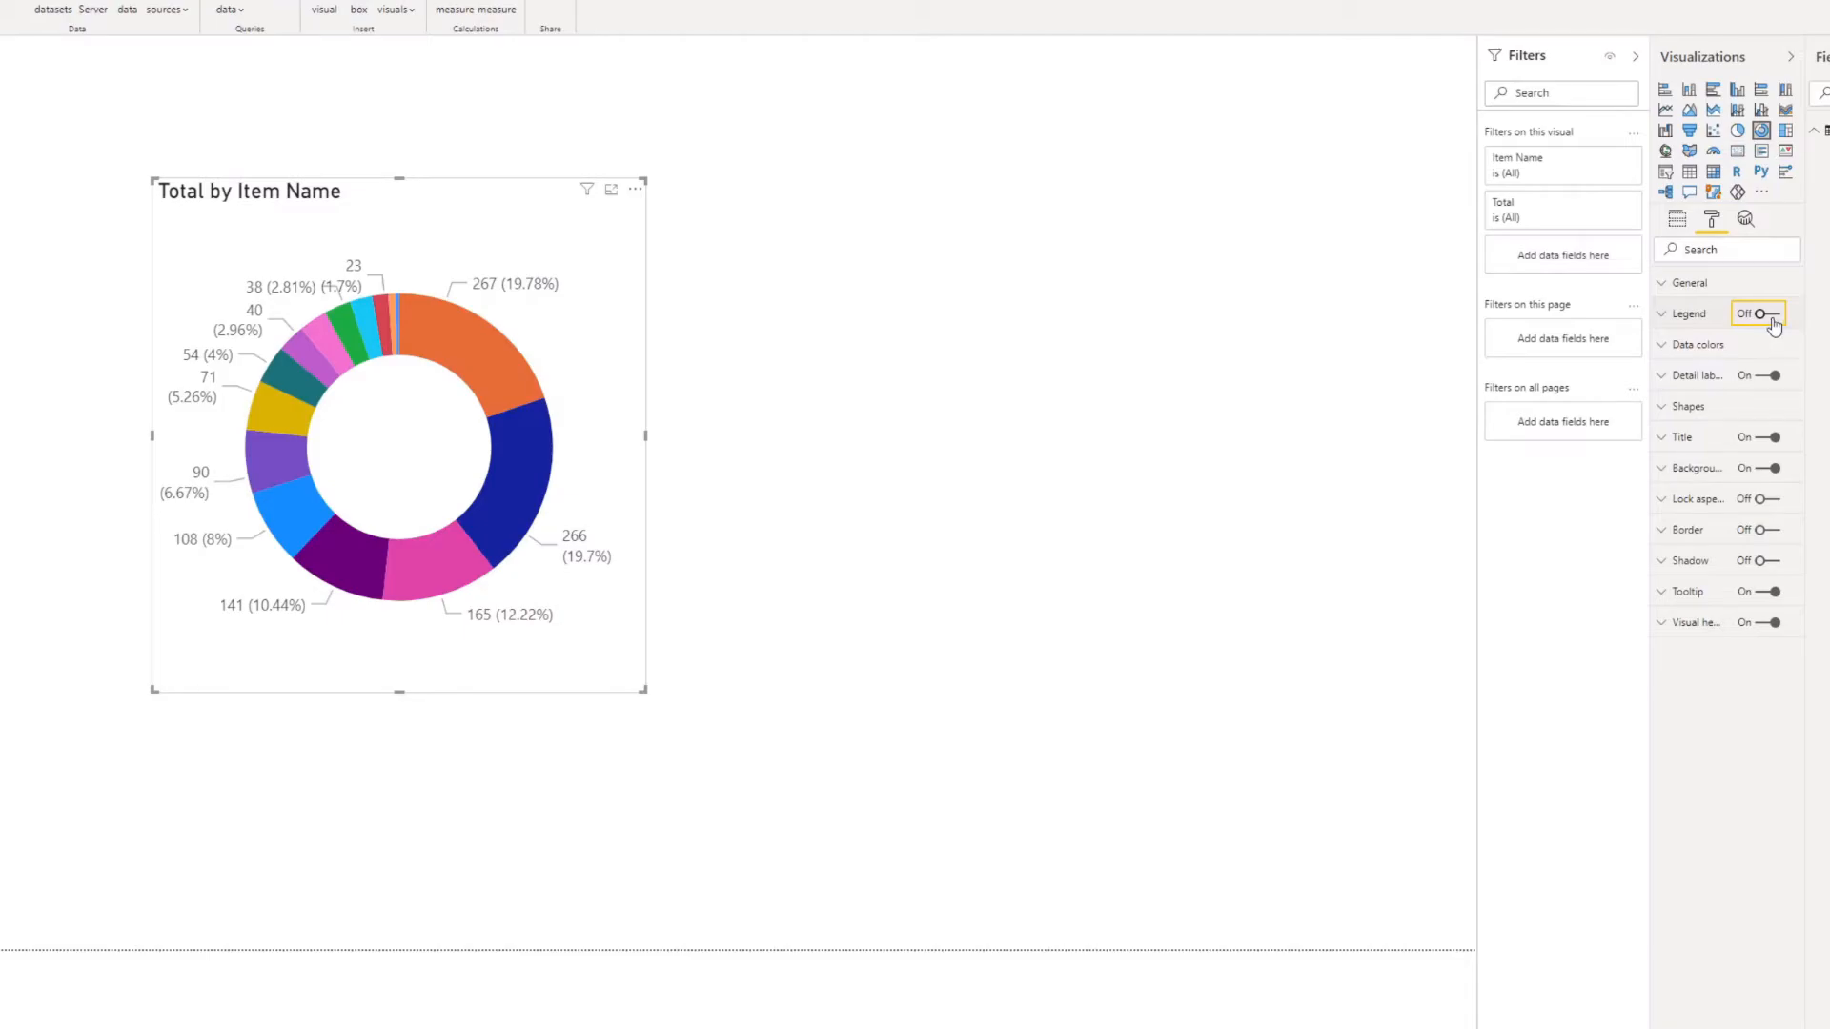
pyautogui.click(1675, 378)
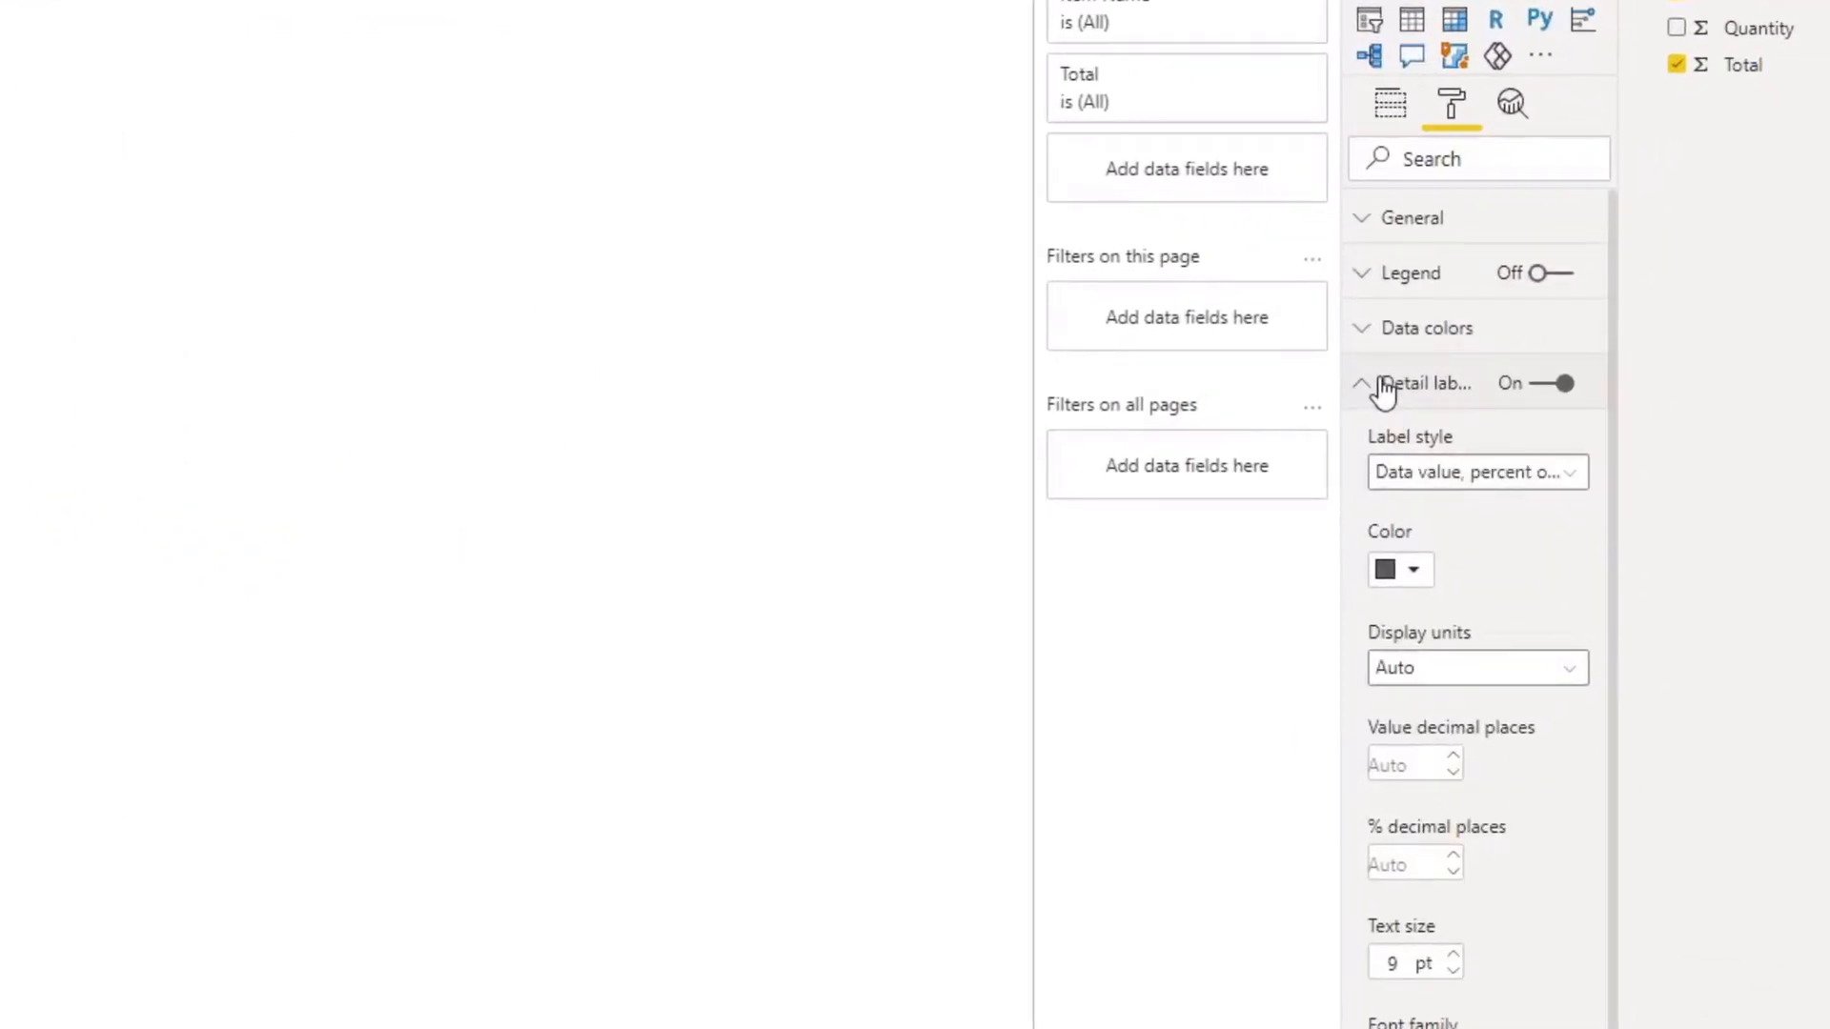
pyautogui.click(1557, 481)
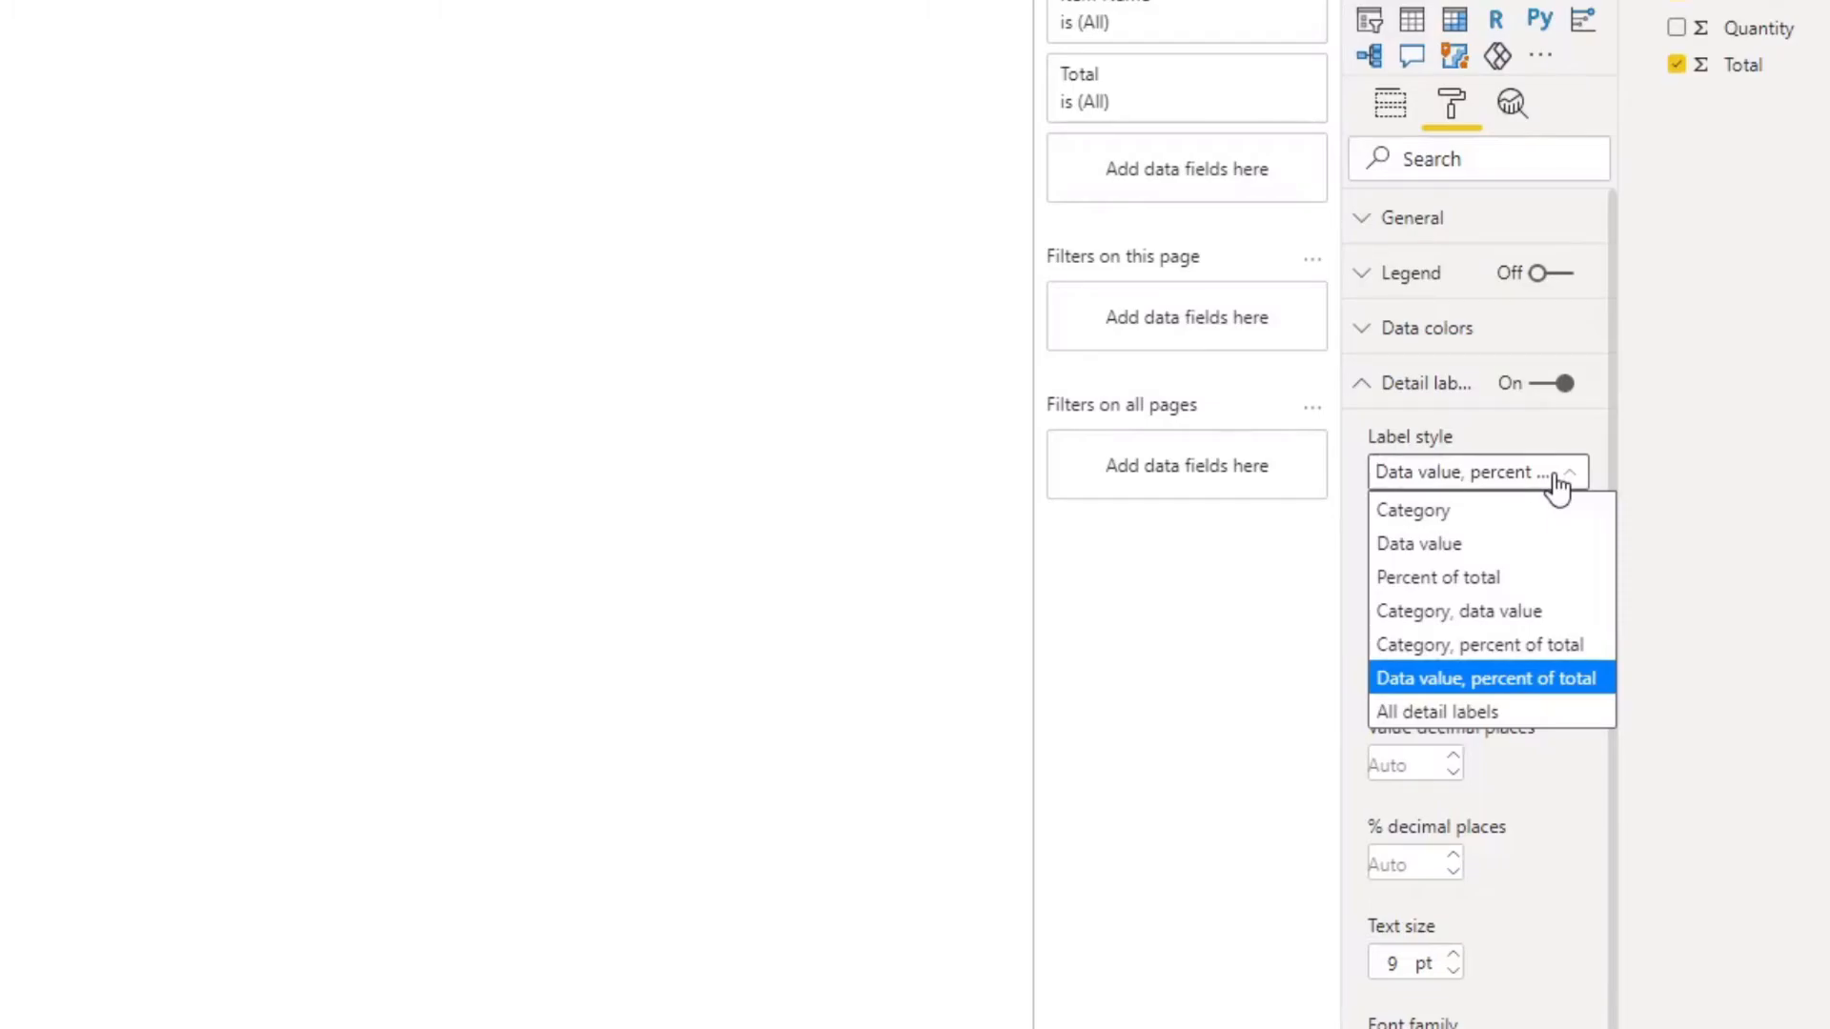
pyautogui.click(1517, 614)
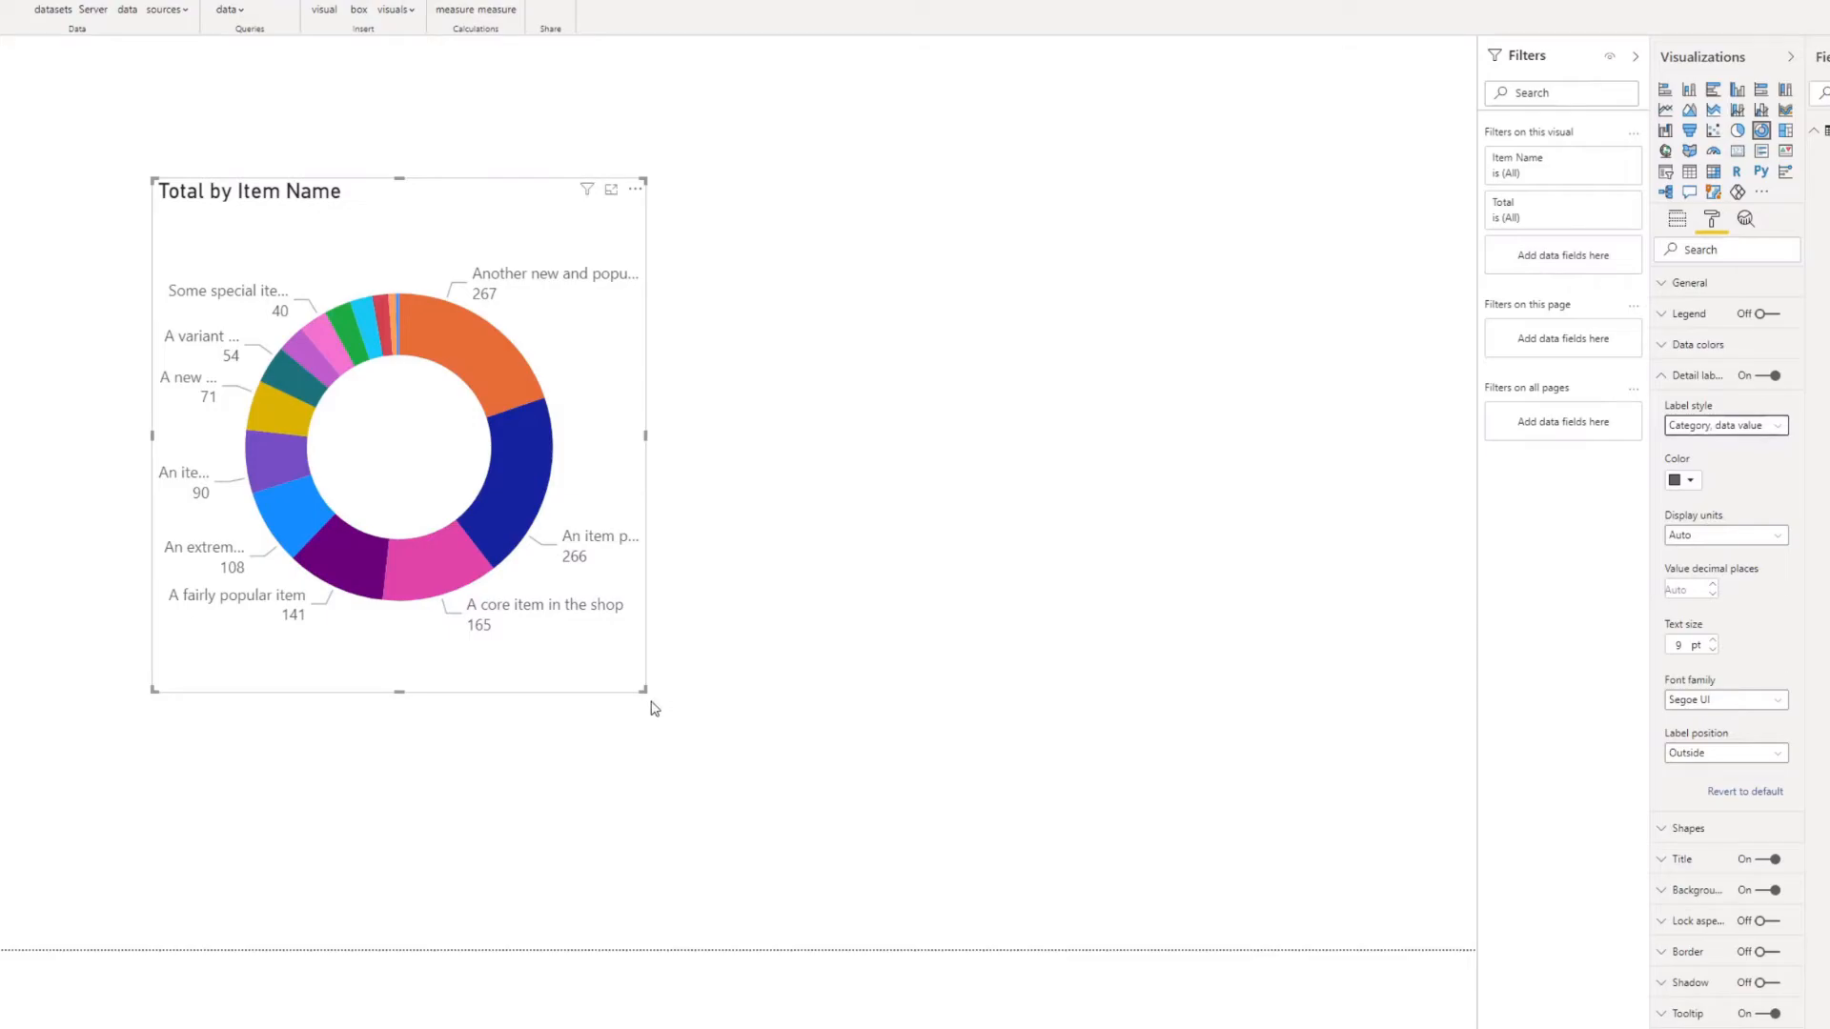
# - Enlarge the donut chart to cover most of the report page
pyautogui.moveTo(644, 690); pyautogui.dragTo(1140, 931)
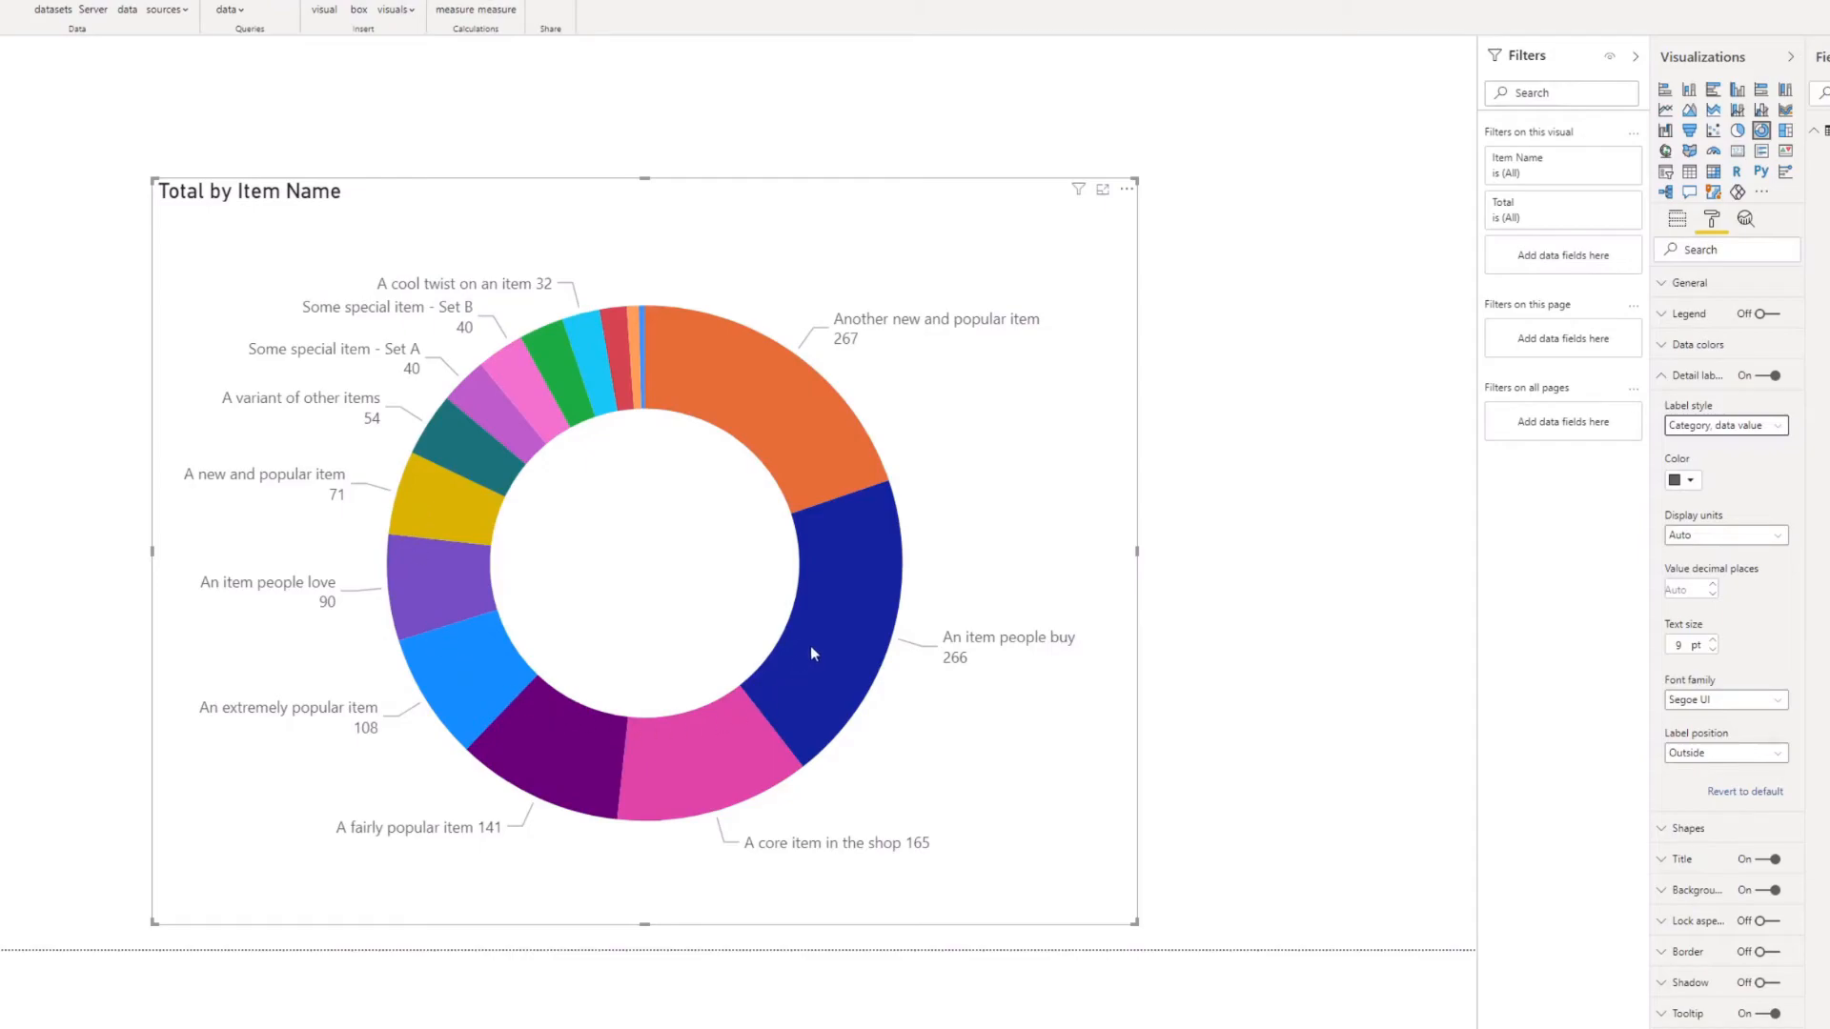
pyautogui.moveTo(813, 652)
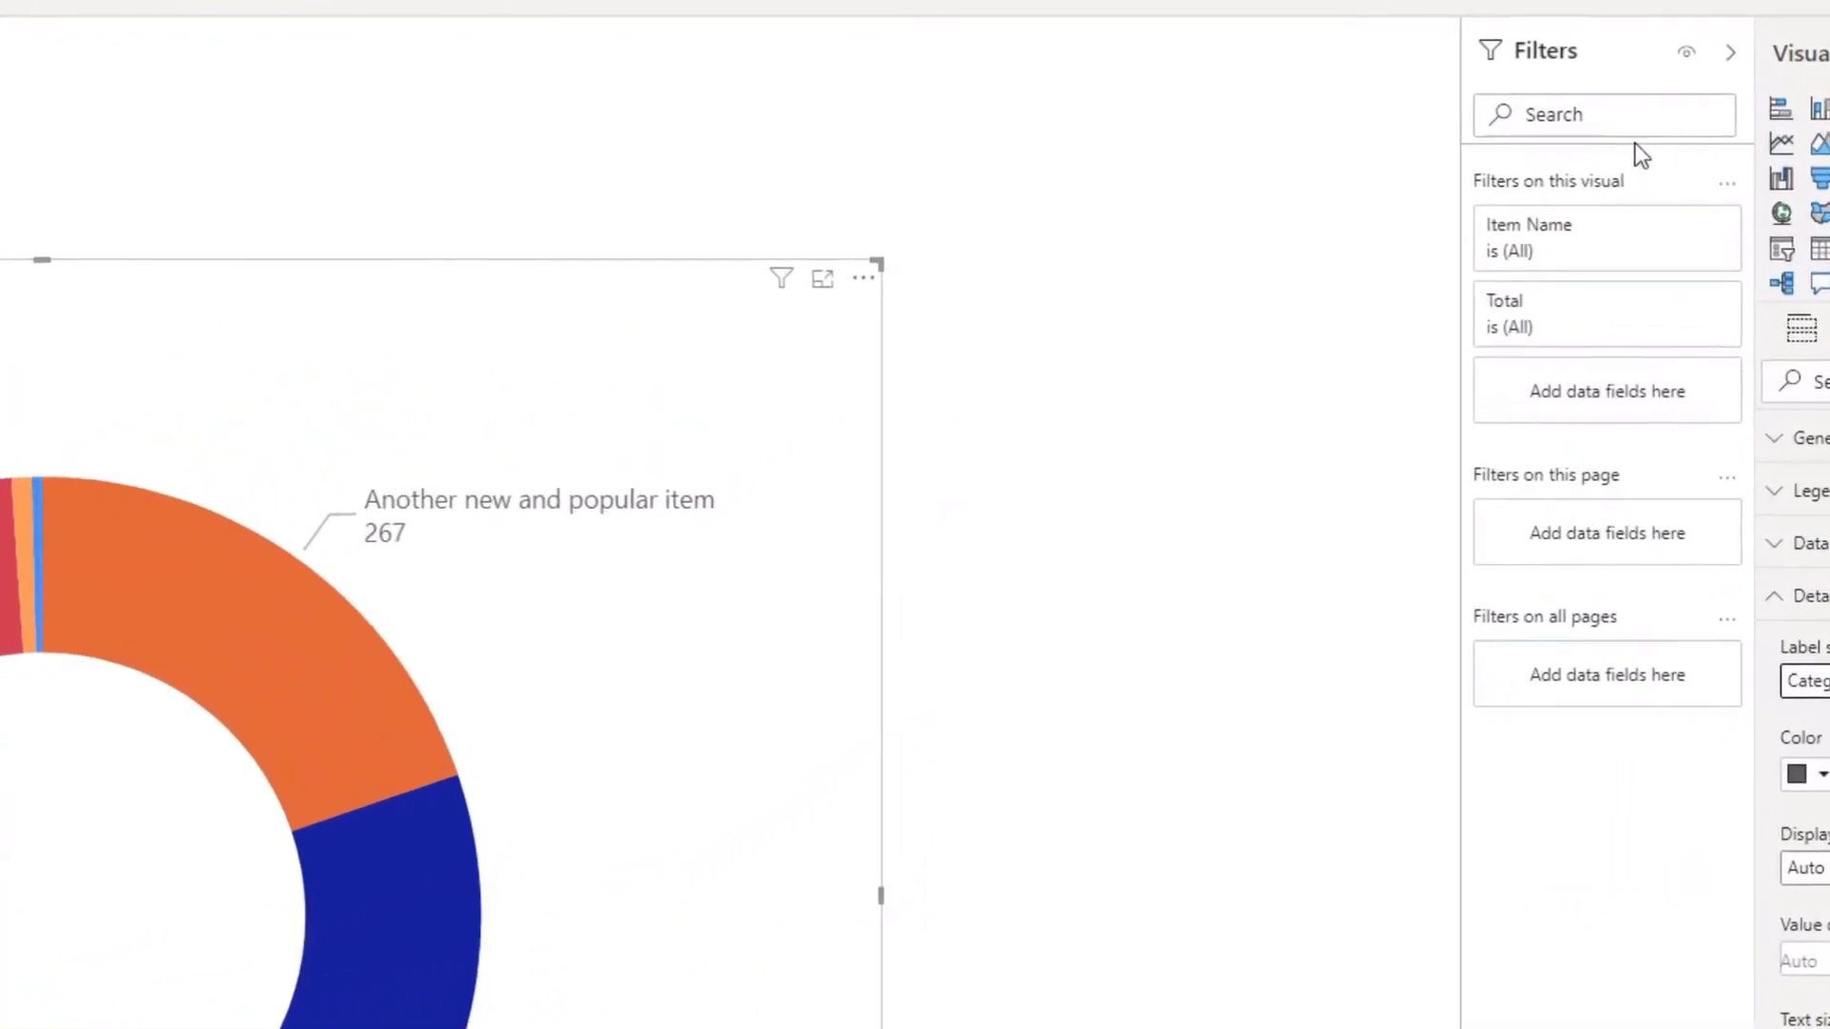
# - Add an Item Name filter to the donut chart, using Top N to show the top 8 items by Total, and apply it
pyautogui.moveTo(1515, 210)
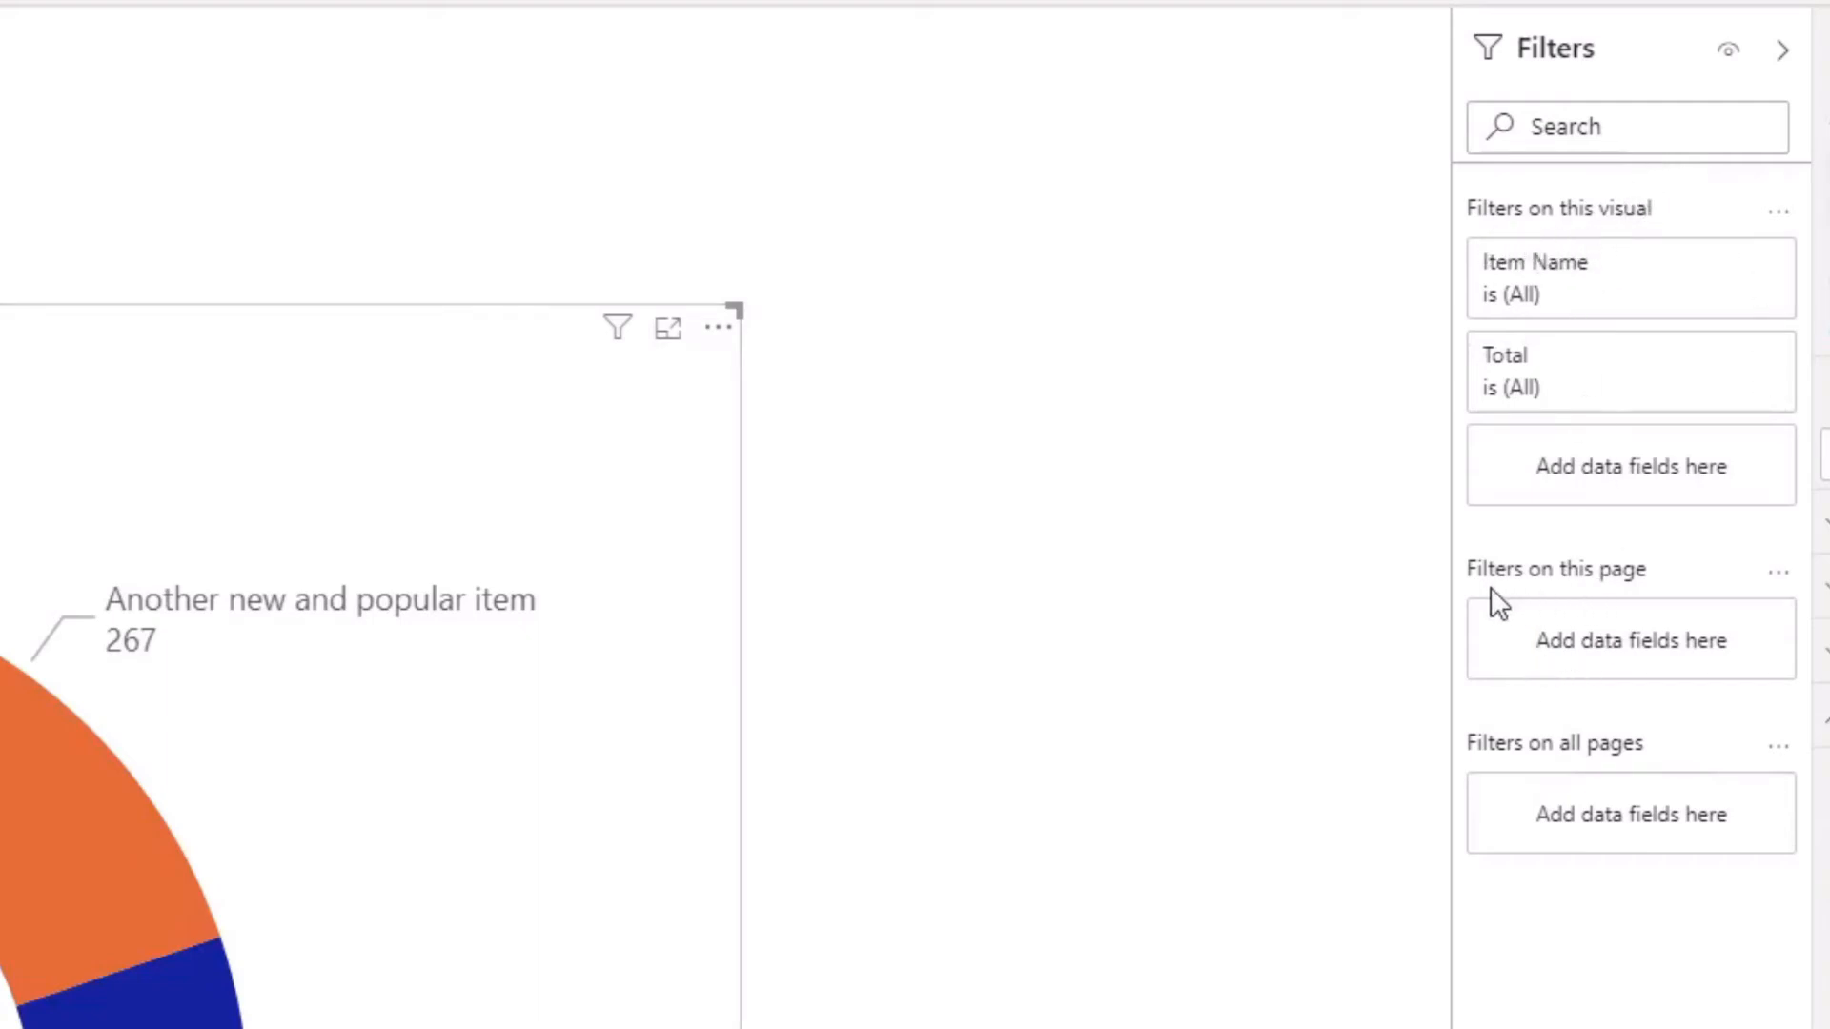
pyautogui.moveTo(1589, 753)
pyautogui.moveTo(1669, 221)
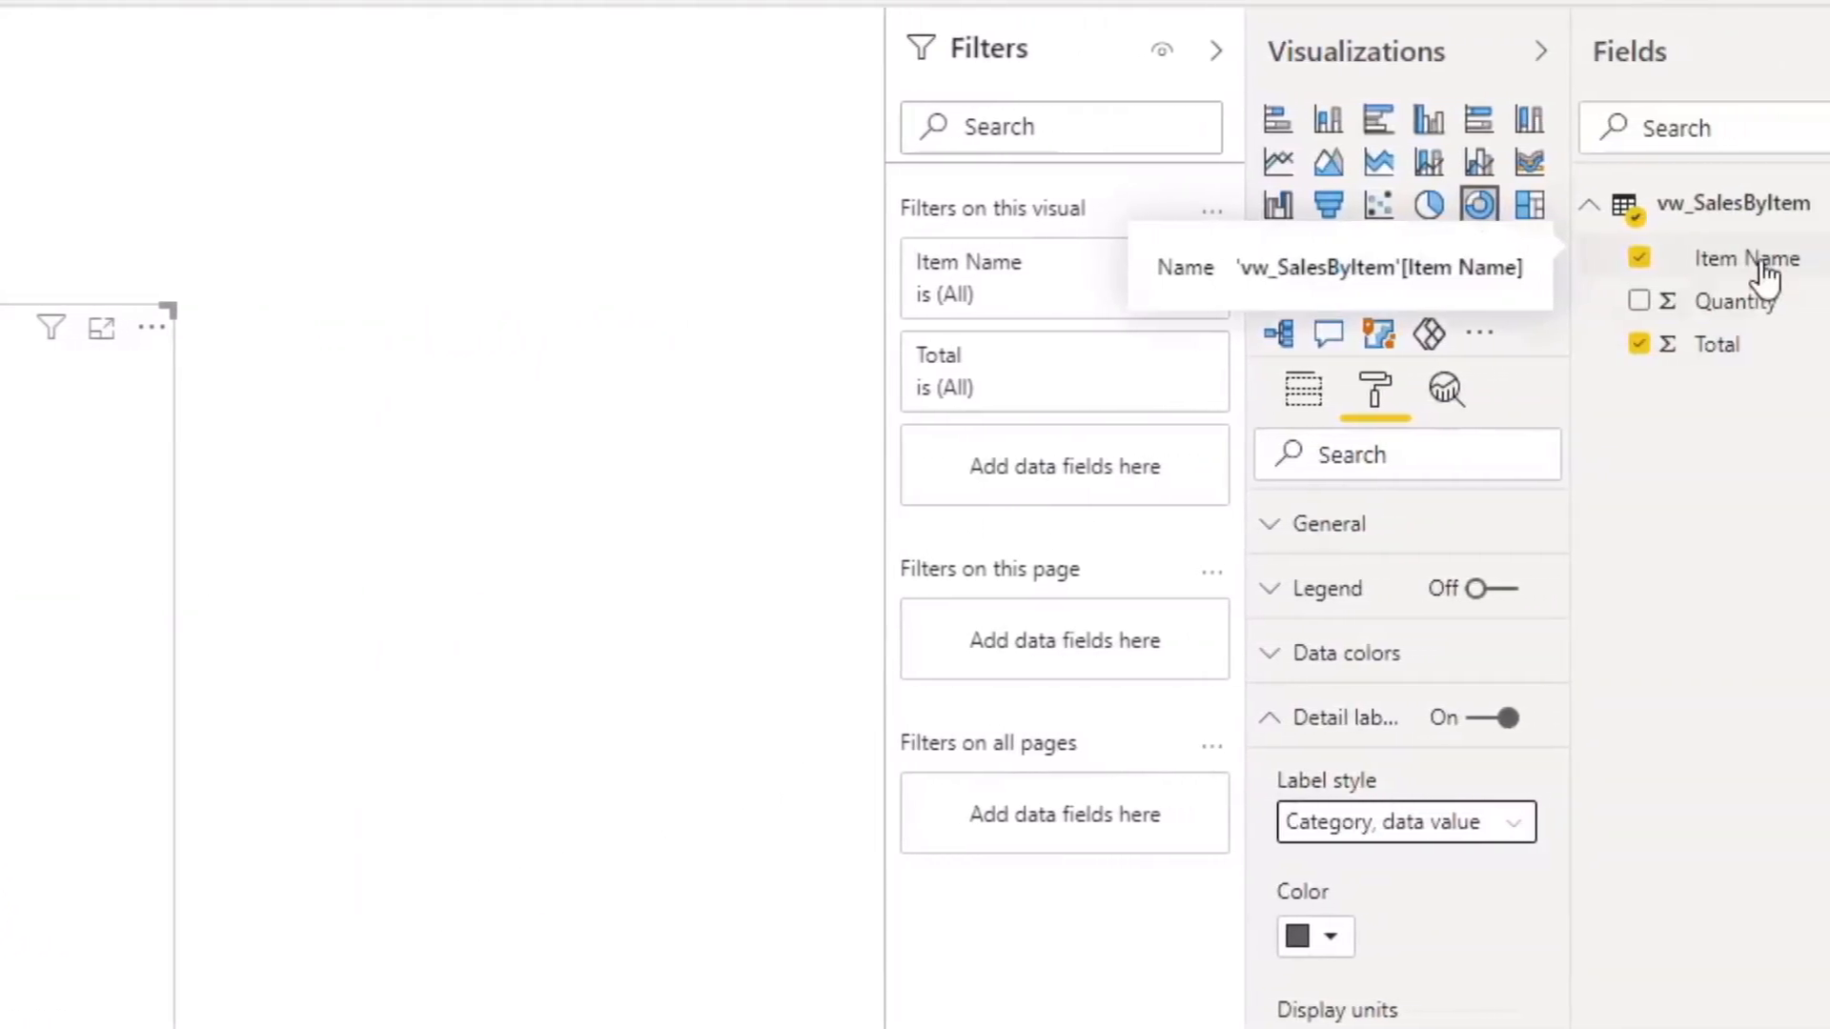
pyautogui.moveTo(1744, 273); pyautogui.dragTo(1007, 484)
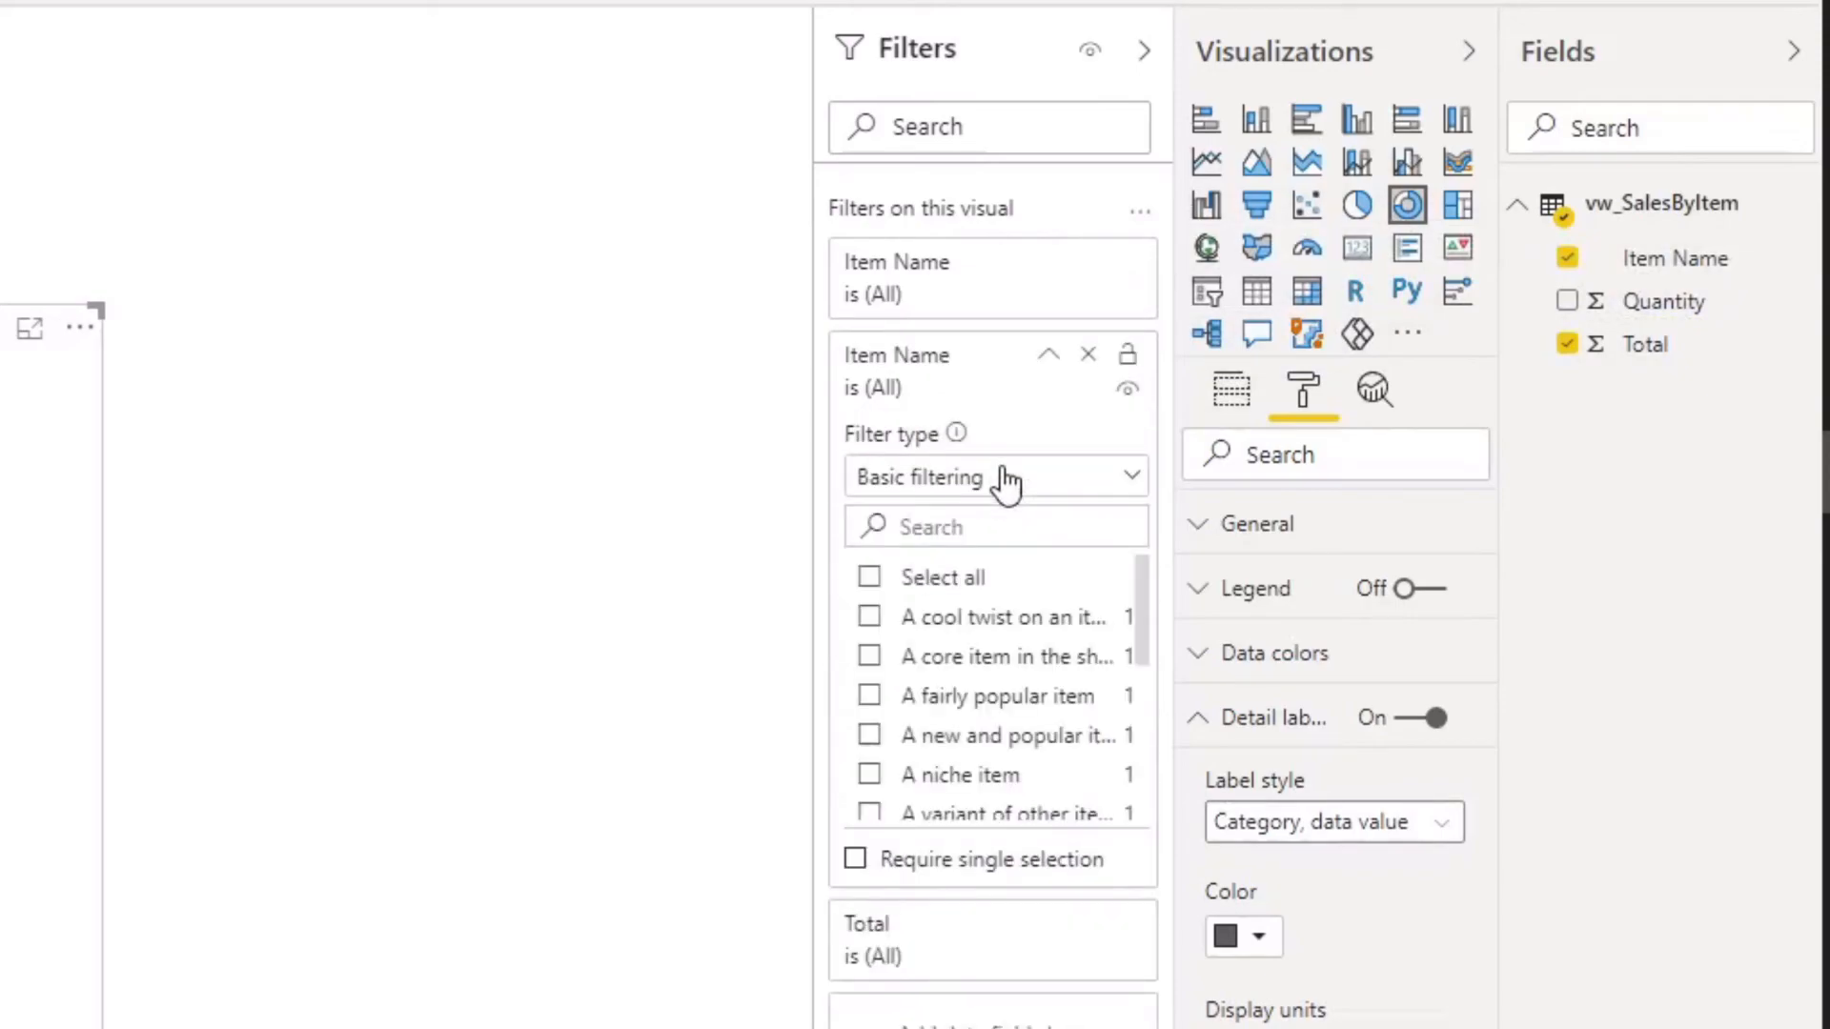
pyautogui.click(1092, 471)
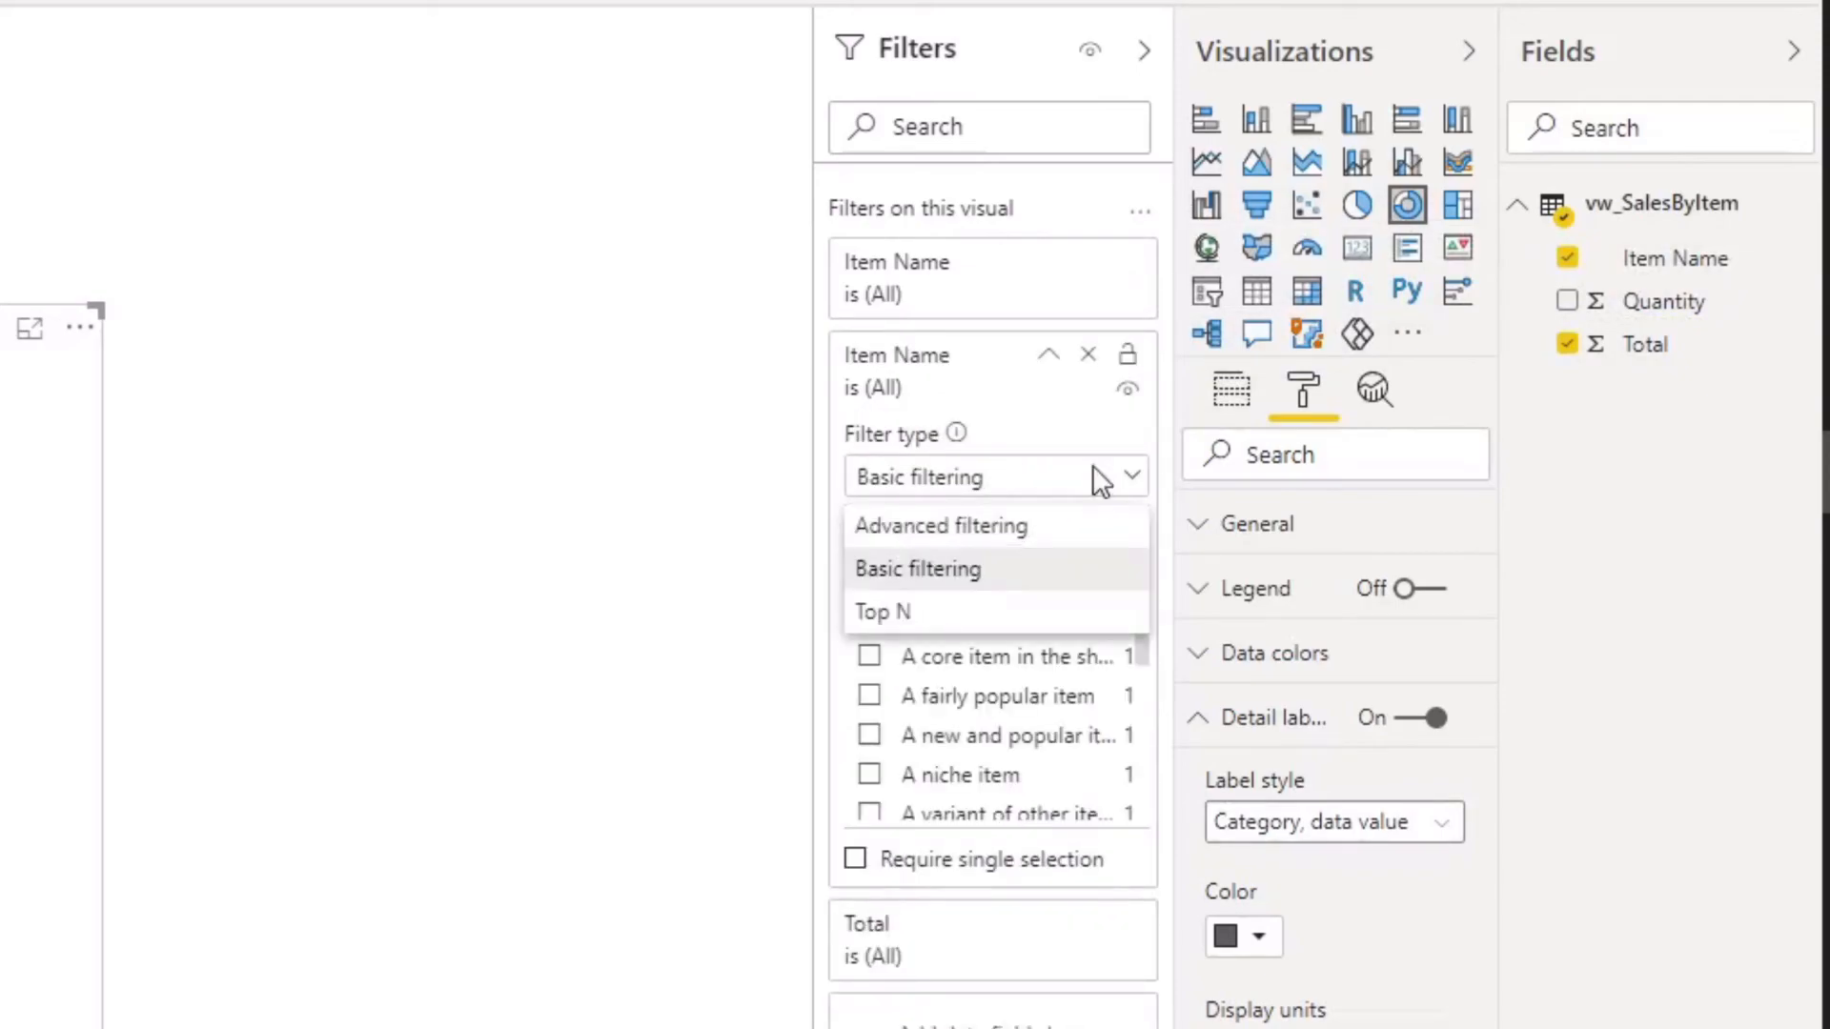
pyautogui.click(922, 615)
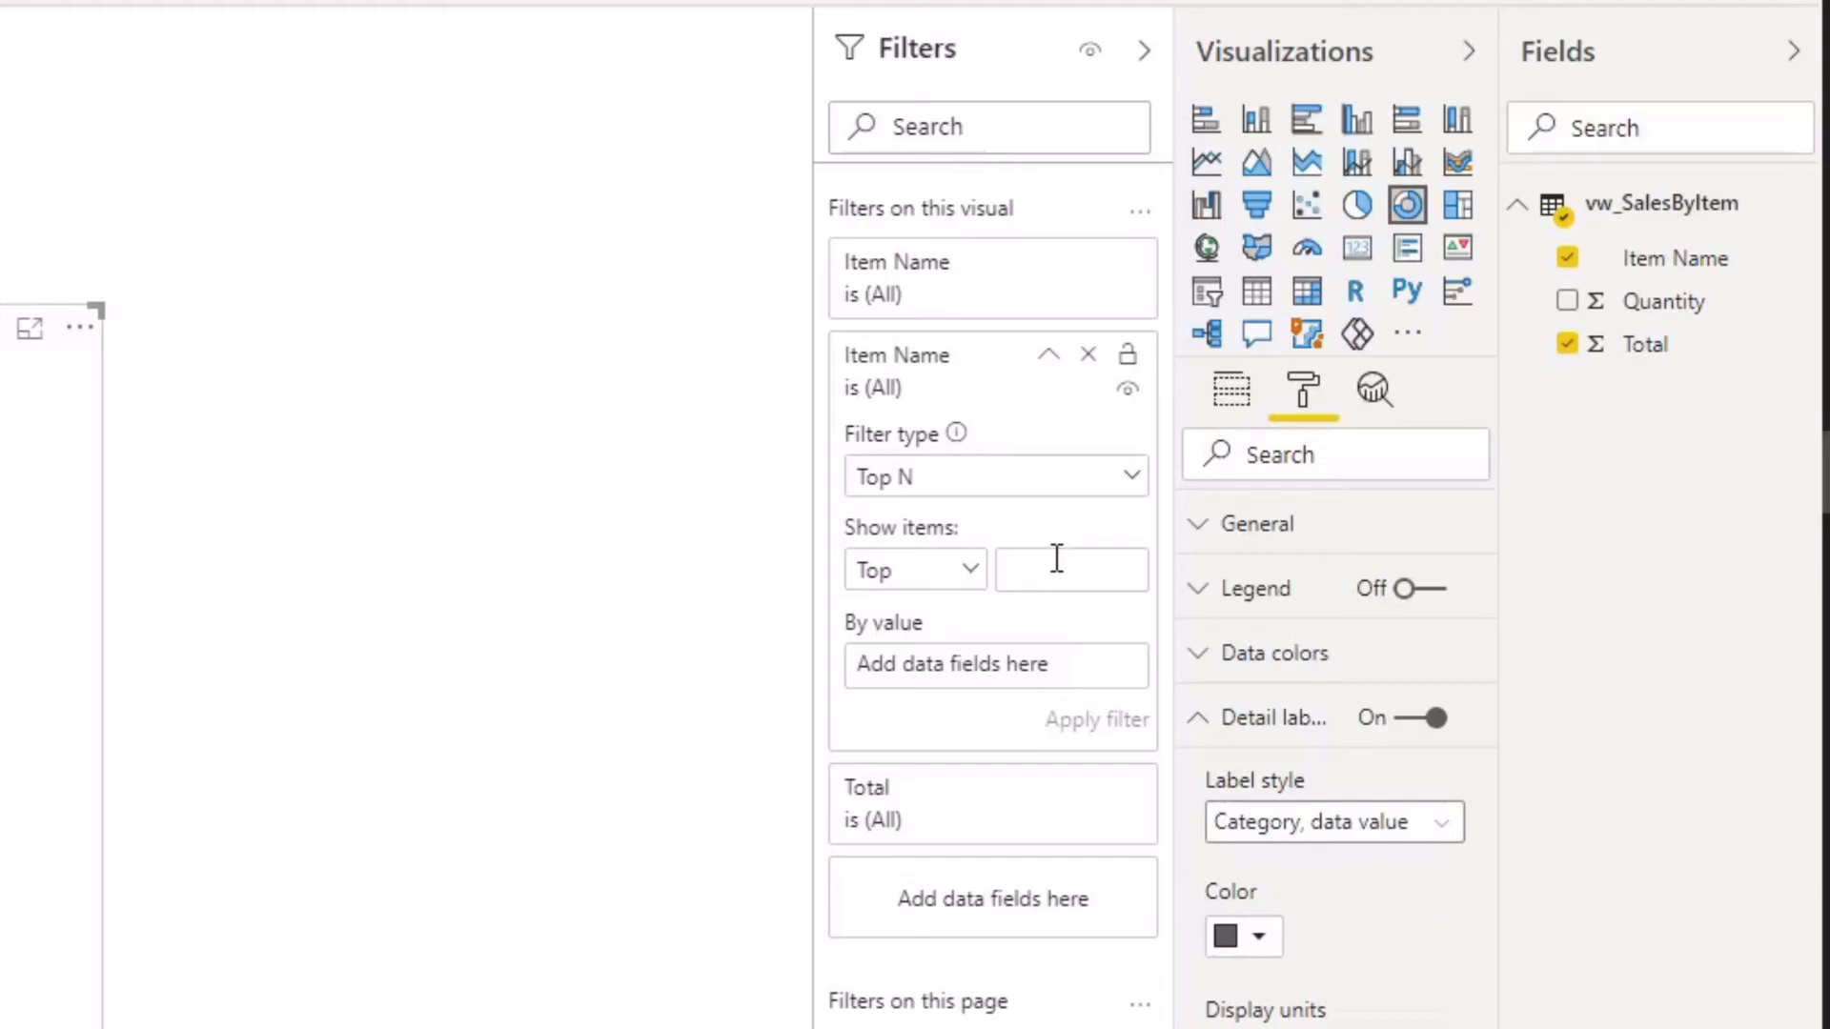
pyautogui.write('8')
pyautogui.moveTo(1632, 346); pyautogui.dragTo(957, 667)
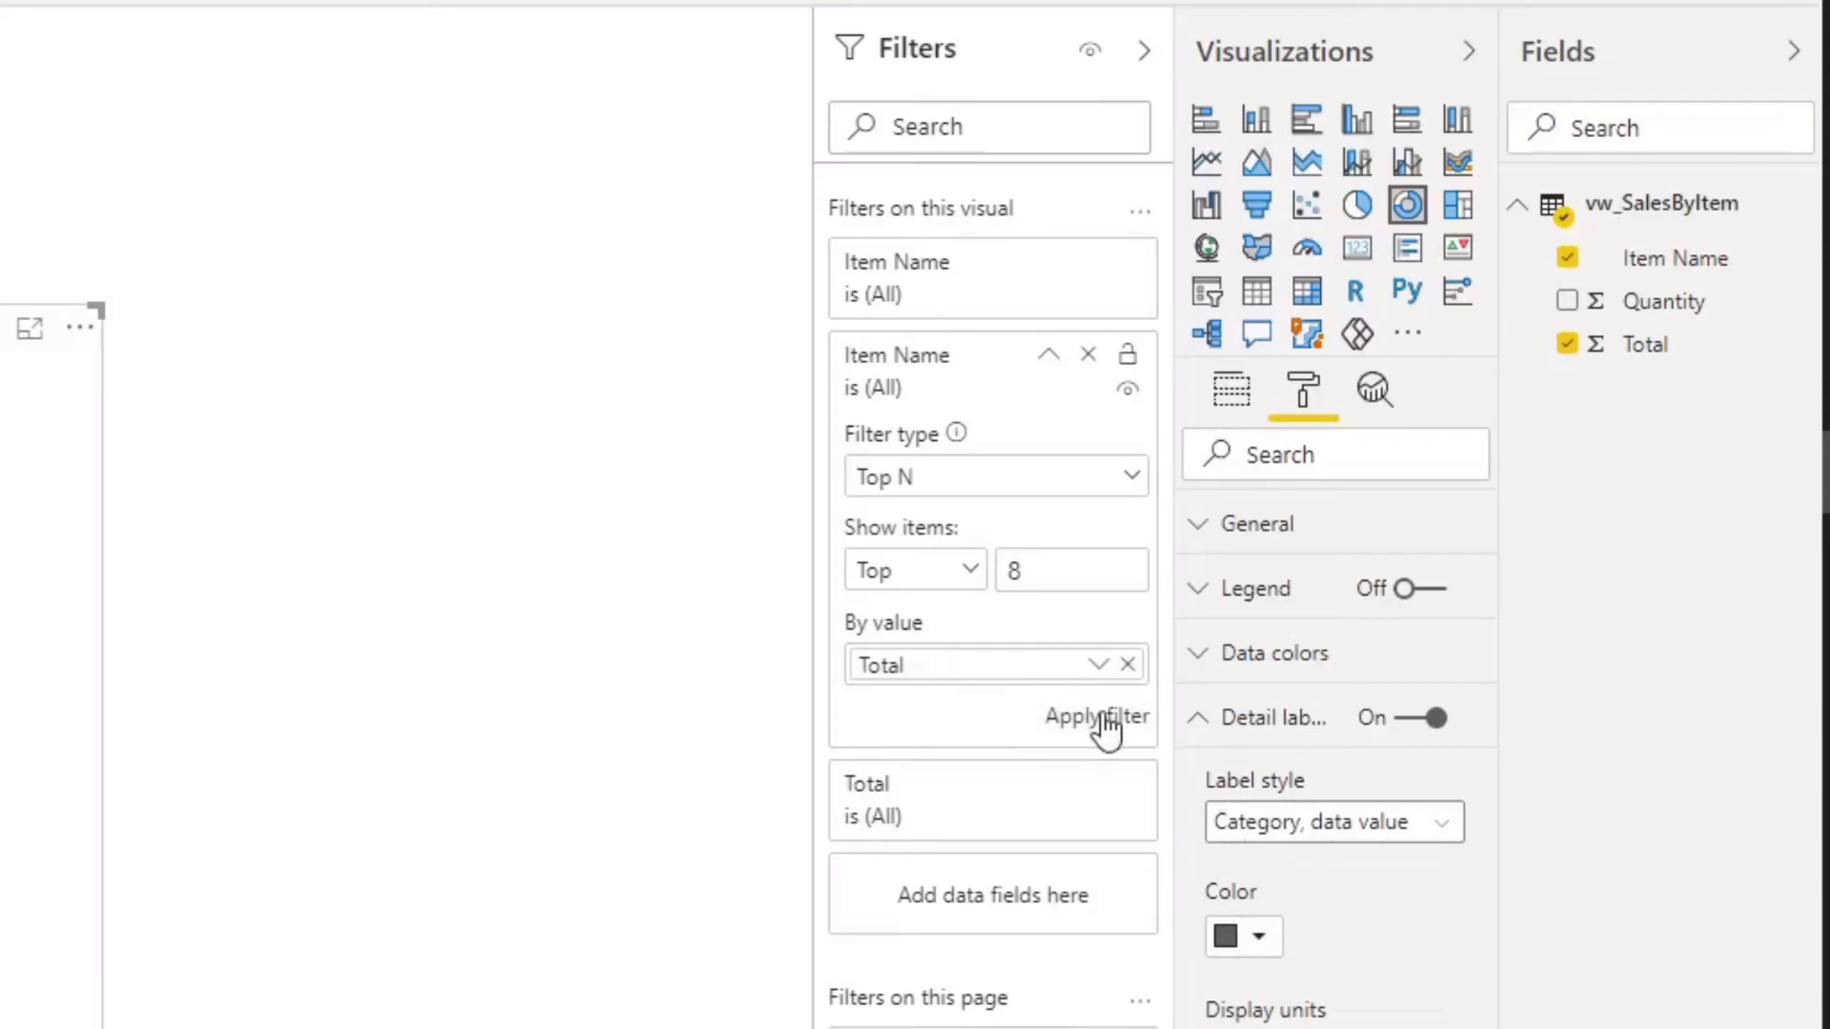
pyautogui.click(1101, 719)
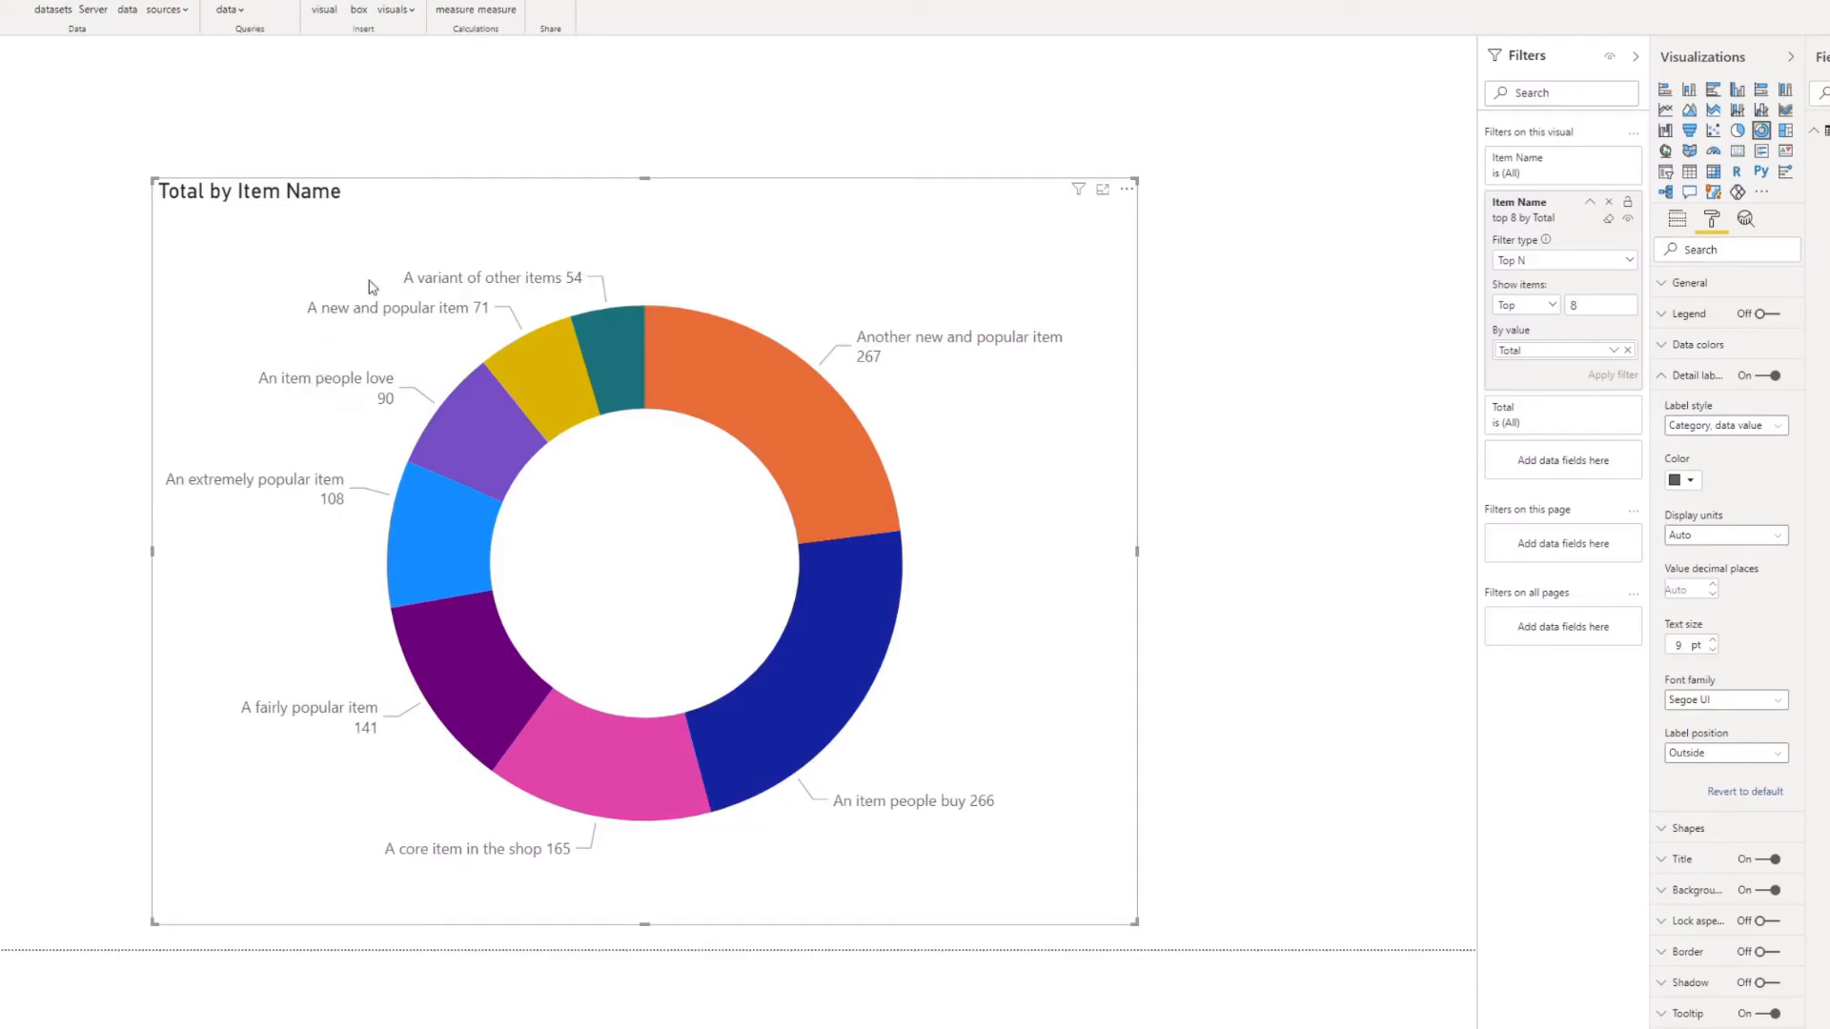
# - Switch the Item Name filter to the bottom 8 items by Total, apply it and inspect the An interesting item slice
pyautogui.click(1553, 307)
pyautogui.click(1536, 353)
pyautogui.click(1600, 377)
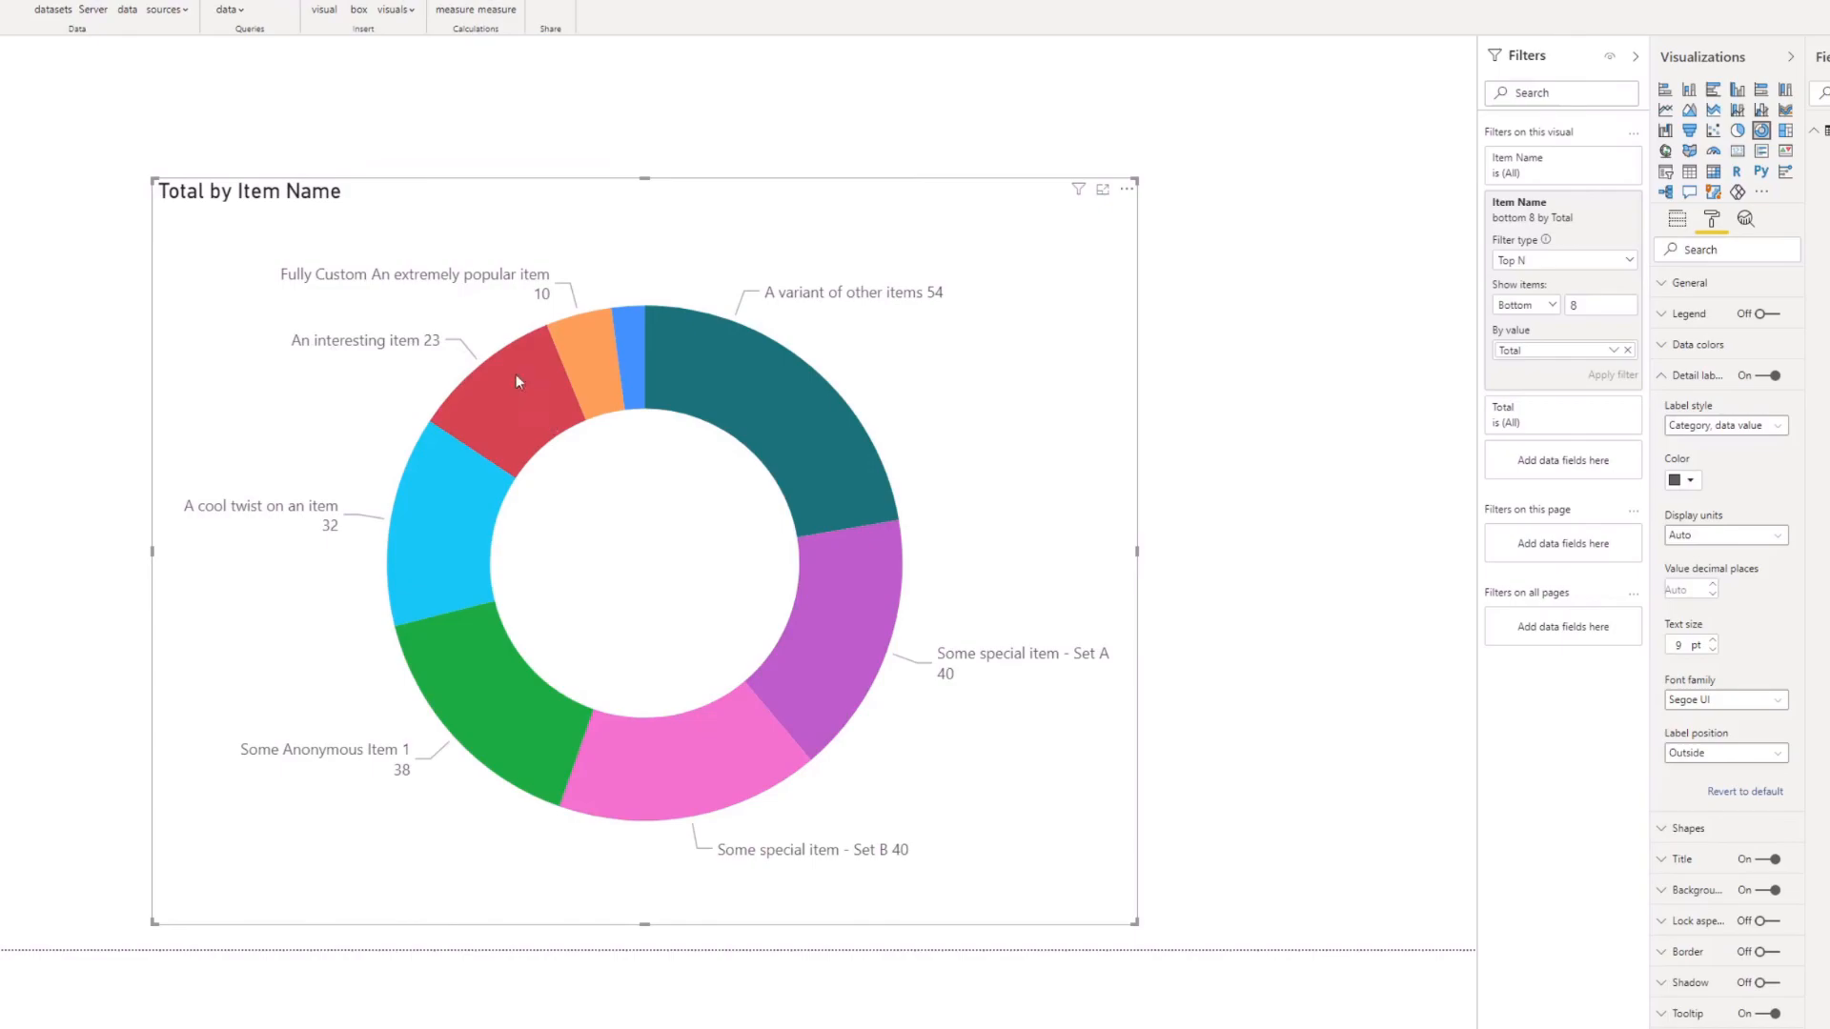
pyautogui.moveTo(513, 397)
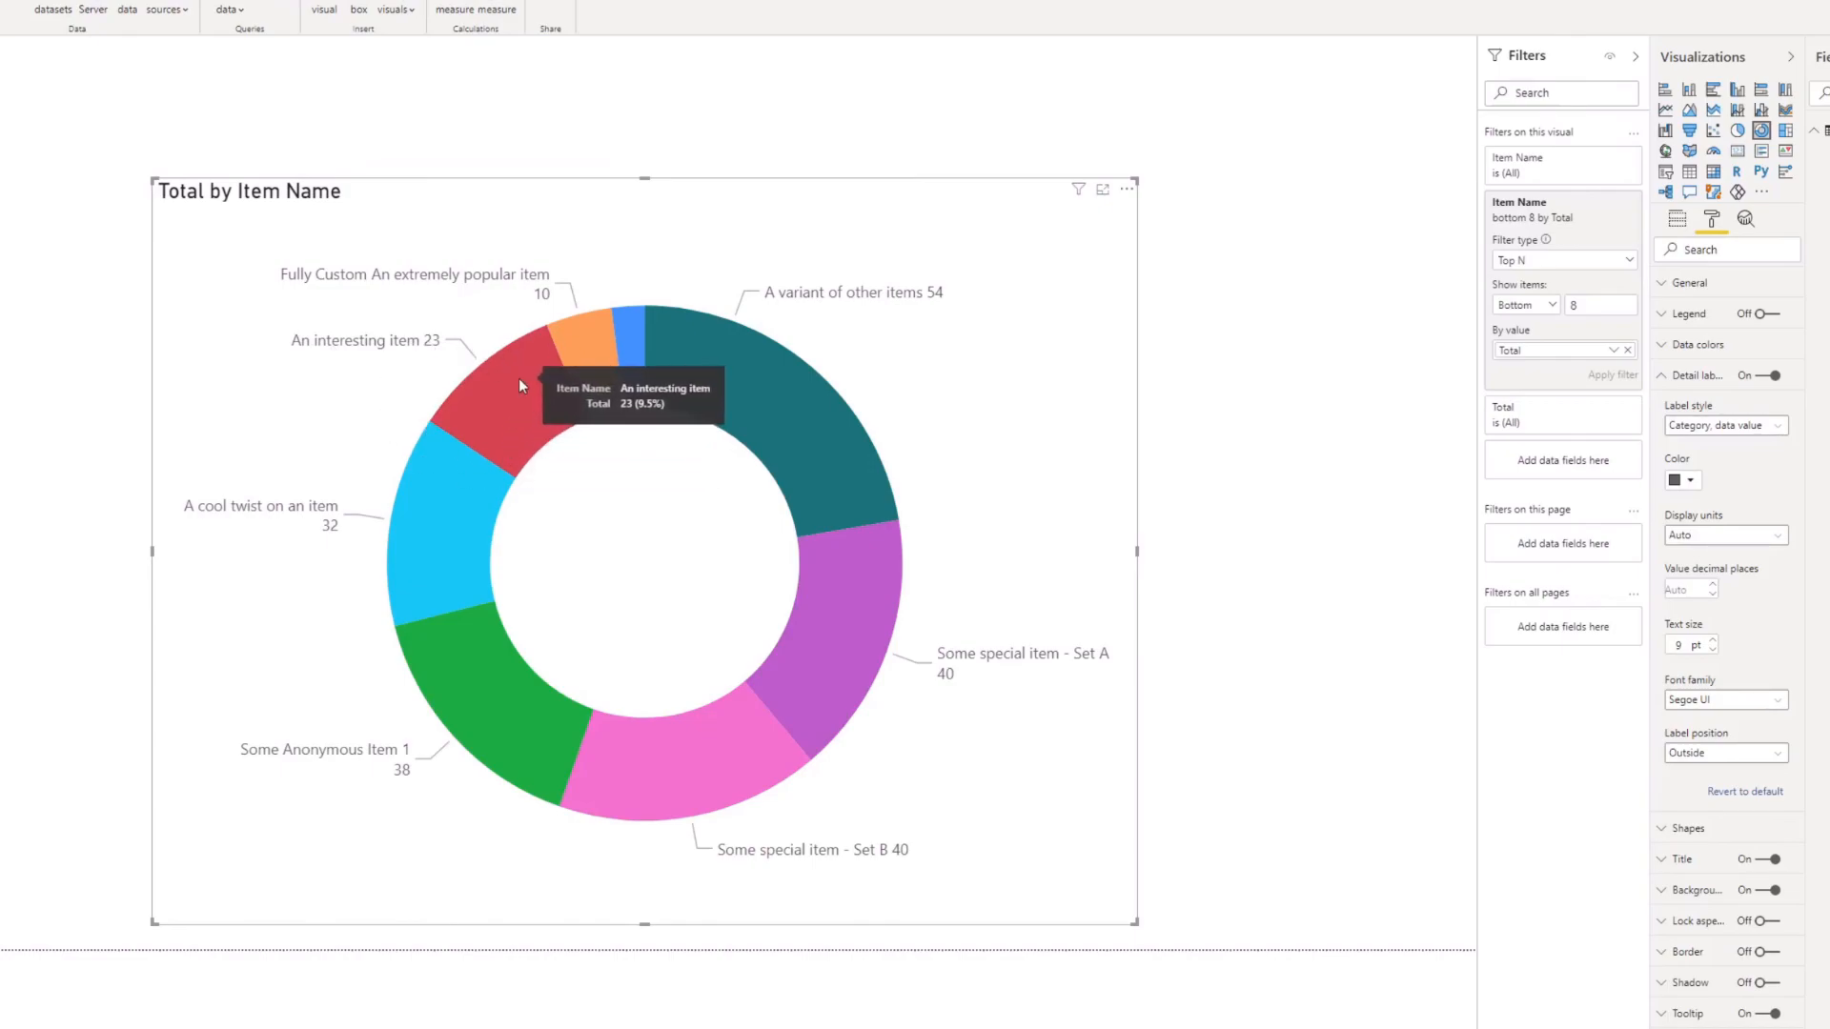